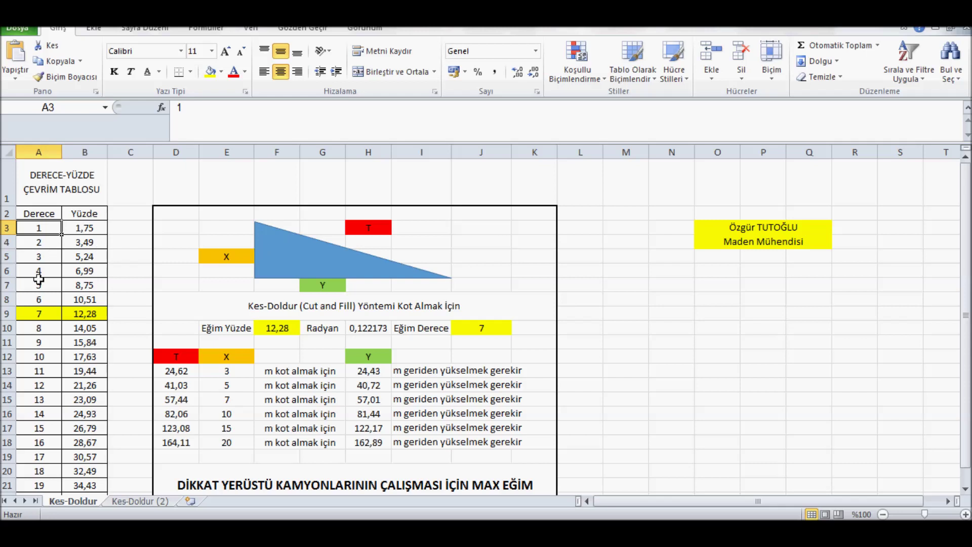
Inspect the 7-degree row of the conversion table and the Eğim Derece cell on the Kes-Doldur sheet
click(38, 314)
click(479, 330)
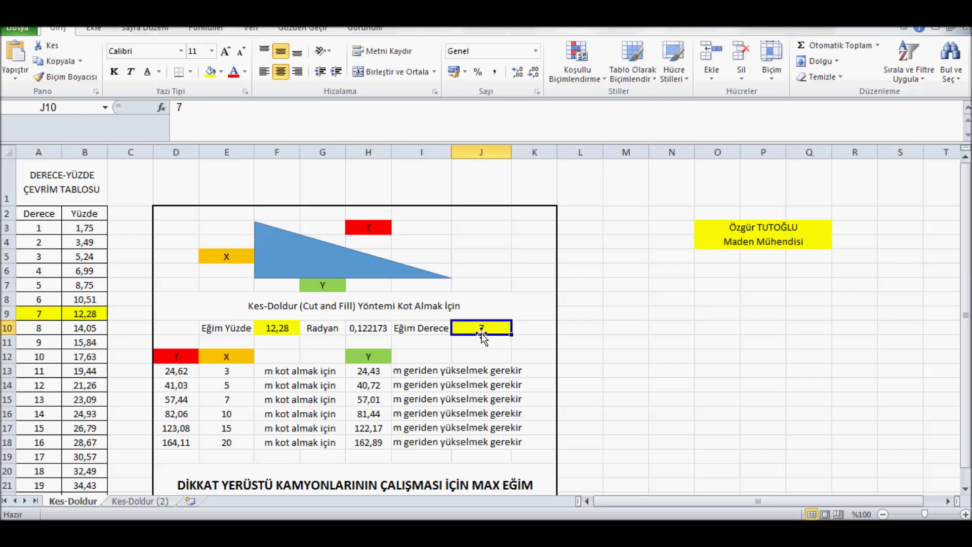
click(73, 313)
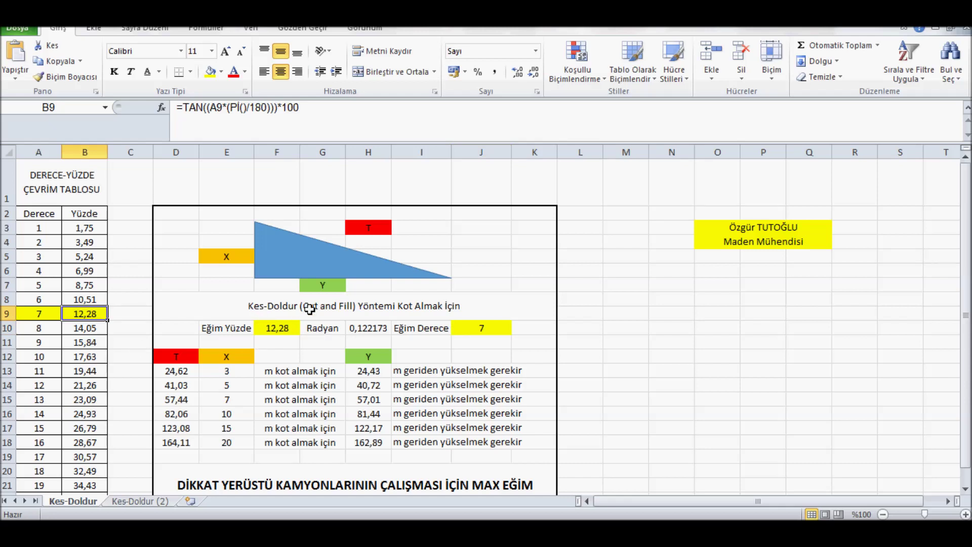
click(619, 288)
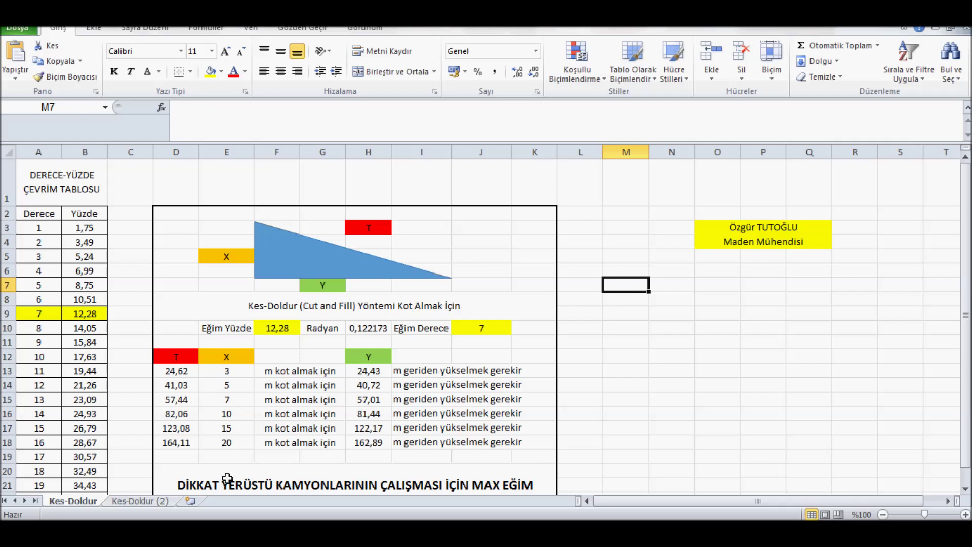
On the Kes-Doldur (2) sheet, enter the formula =TAN(A3) in B3 as the percentage for the first degree
click(134, 502)
scroll(565, 289, up, 1)
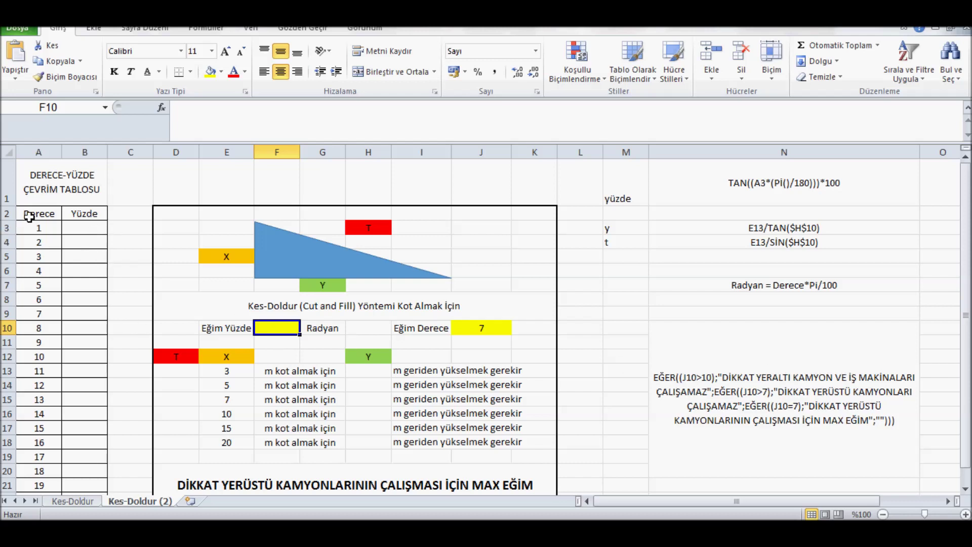
click(81, 228)
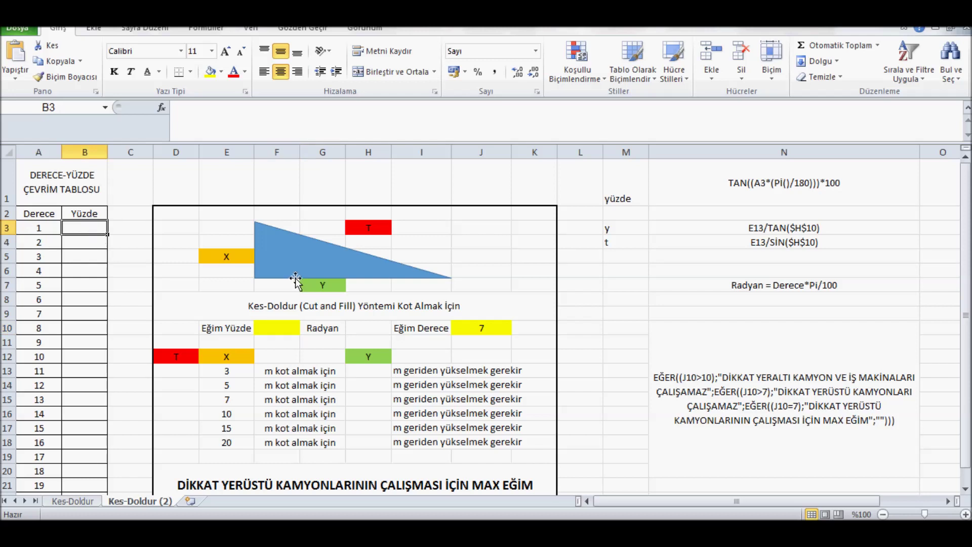
text(=)
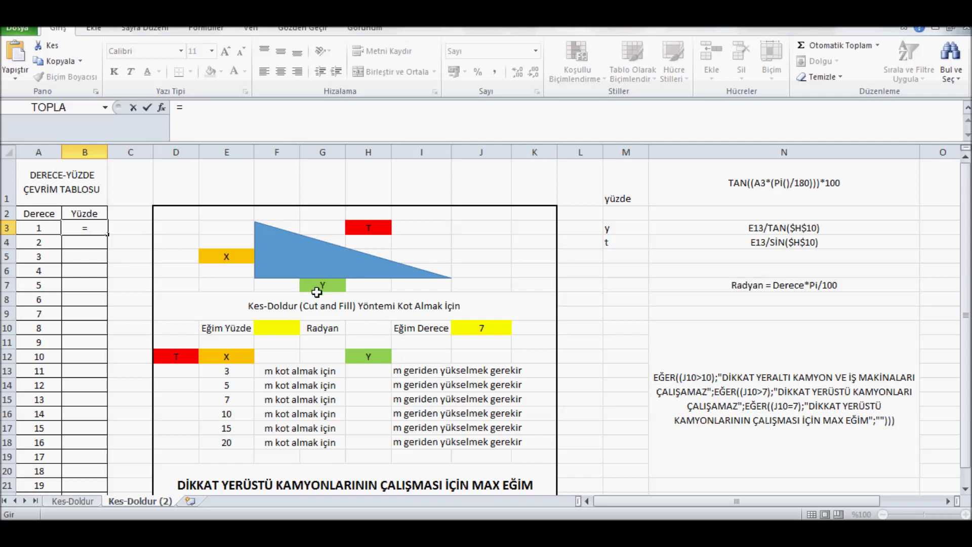
text(tan)
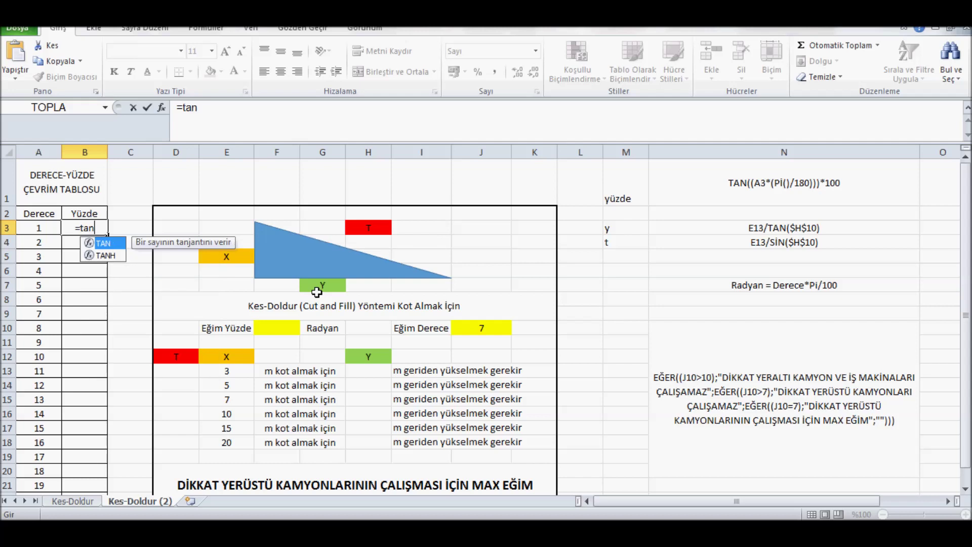
double_click(109, 245)
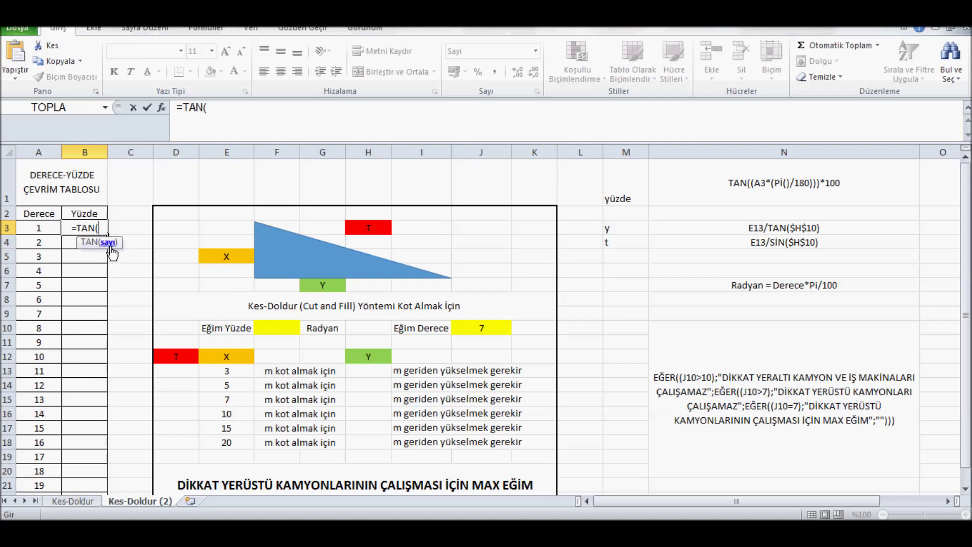
click(38, 228)
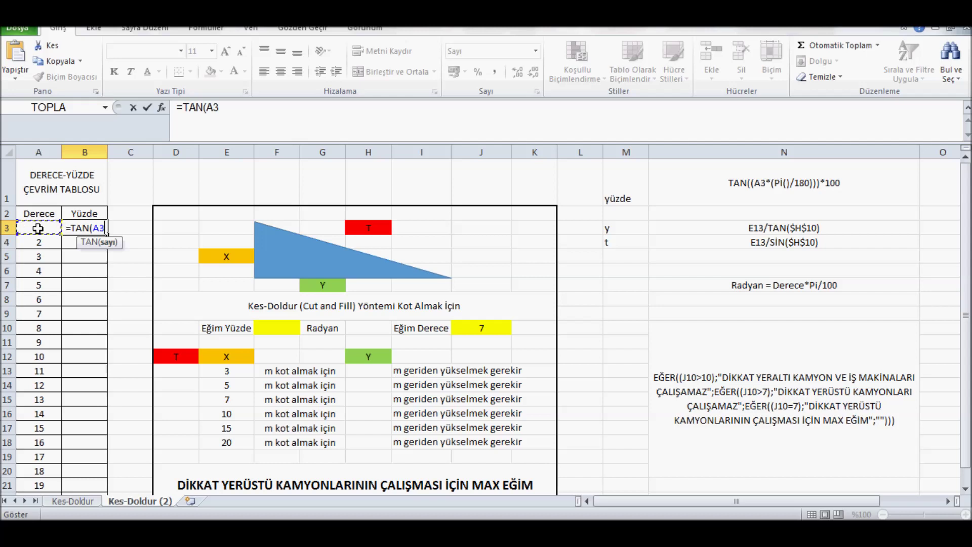
text())
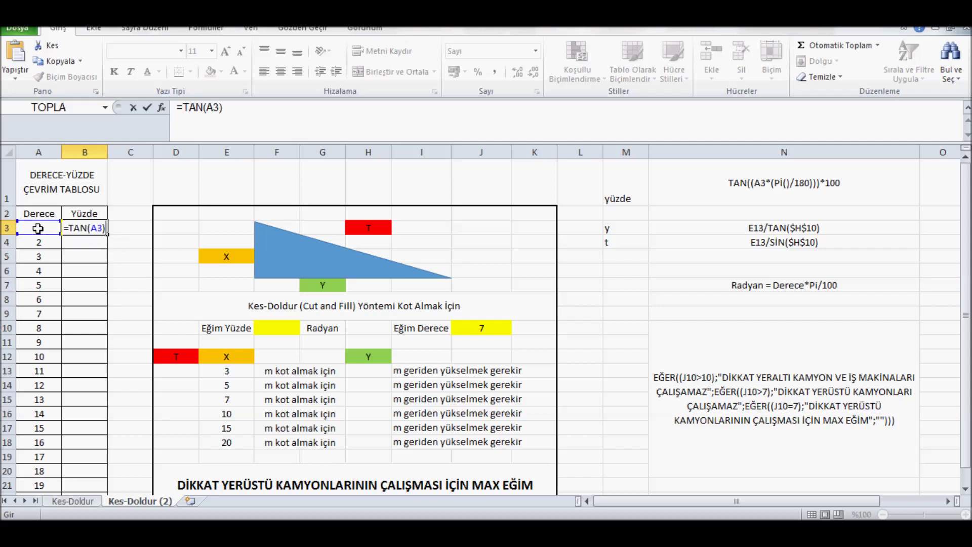
key(Return)
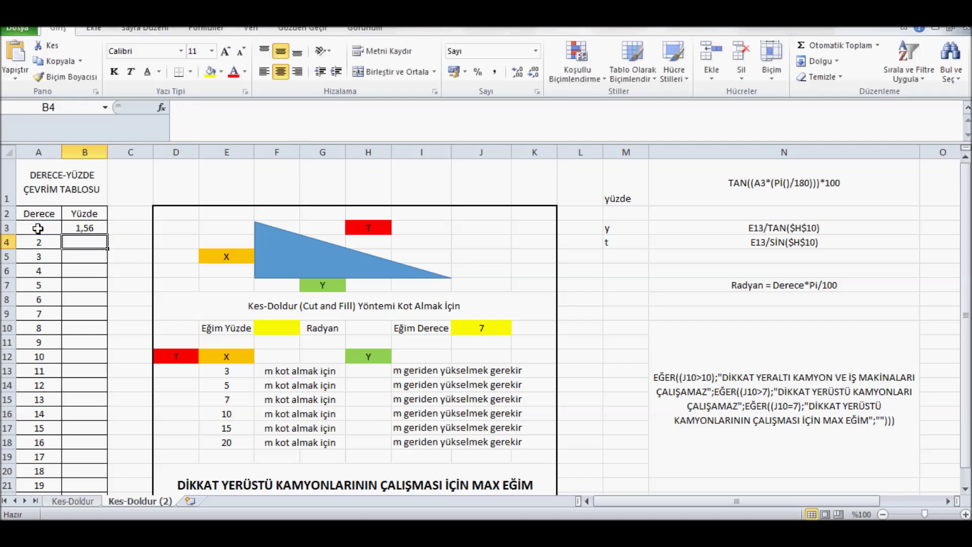
Compare the first Yüzde value with the finished table on the Kes-Doldur sheet and return to B3 on Kes-Doldur (2)
click(80, 503)
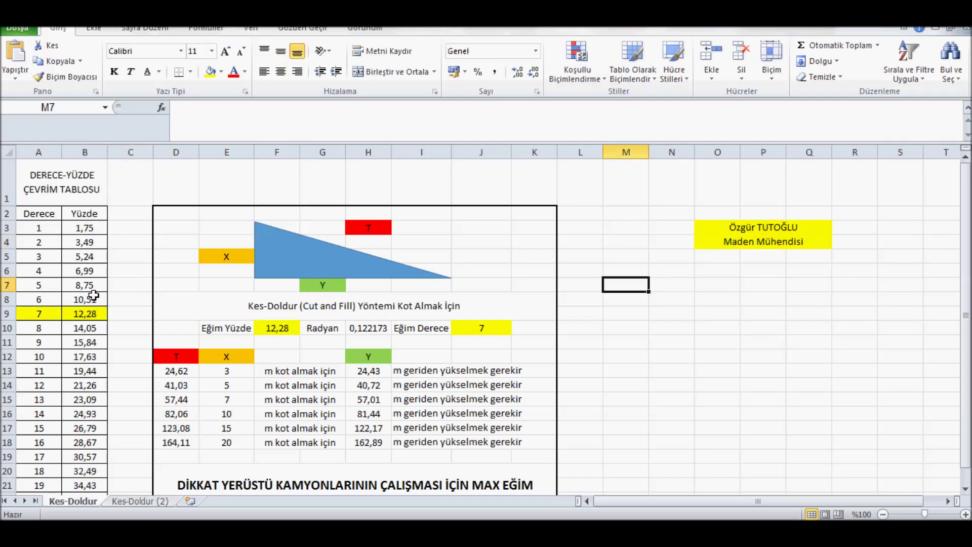
click(135, 502)
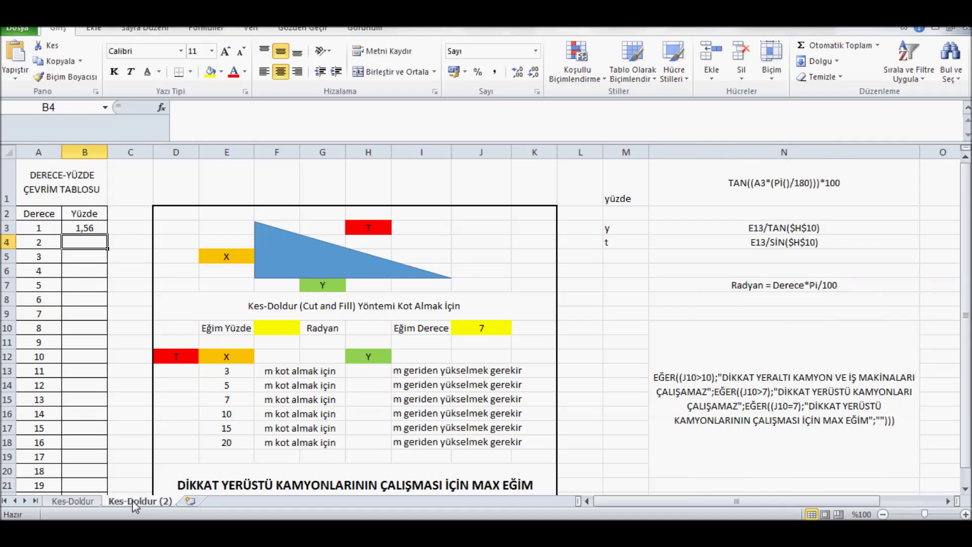
click(79, 224)
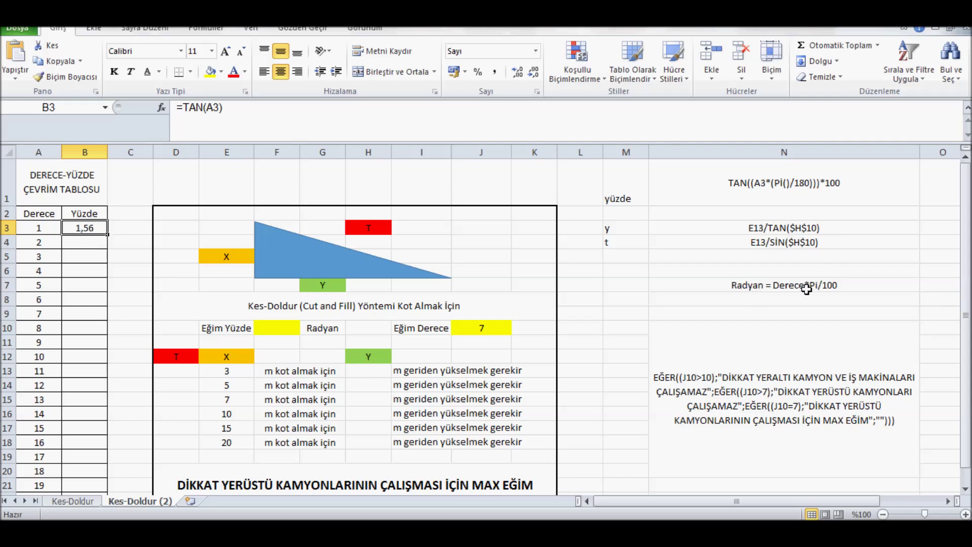
Rework the B3 formula for the radian conversion so that it begins =TAN((A3*
double_click(93, 228)
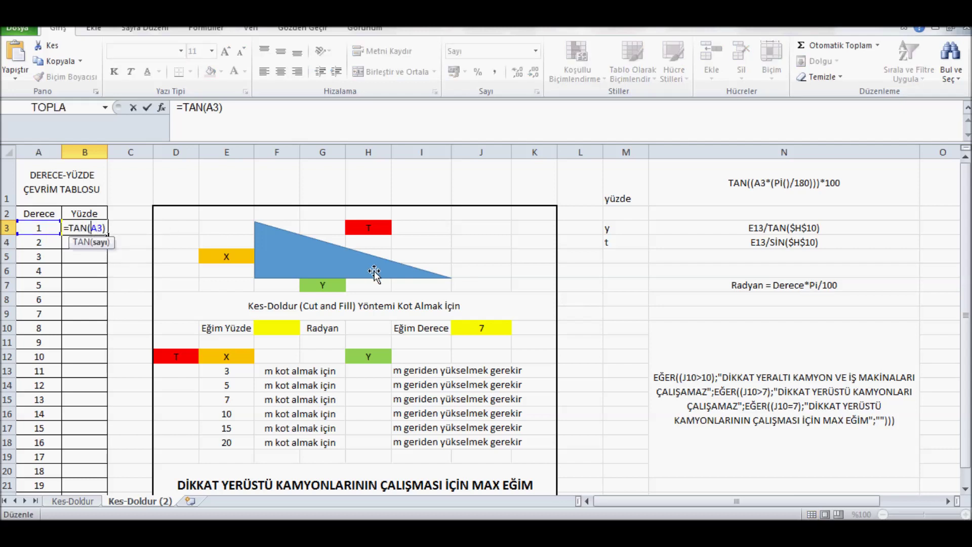
key(Right)
text(0)
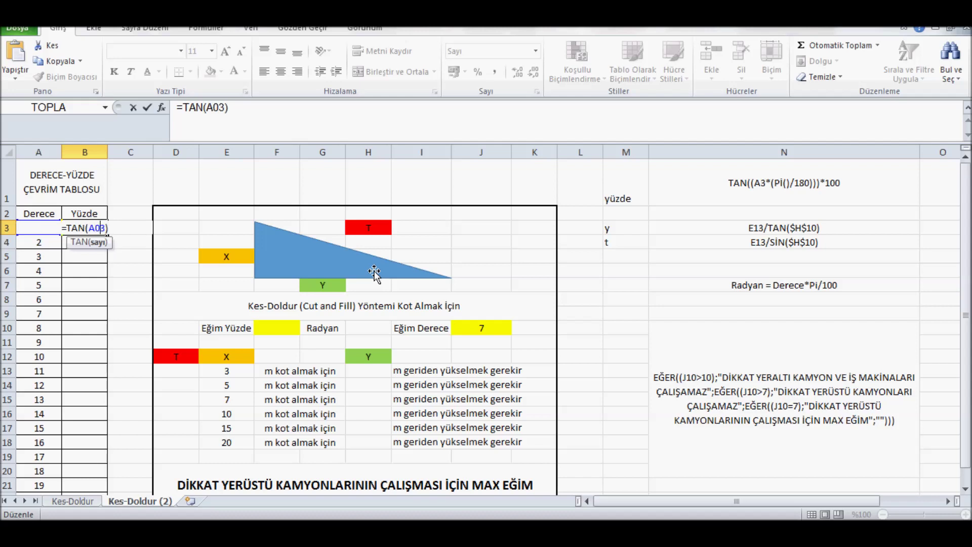
key(BackSpace)
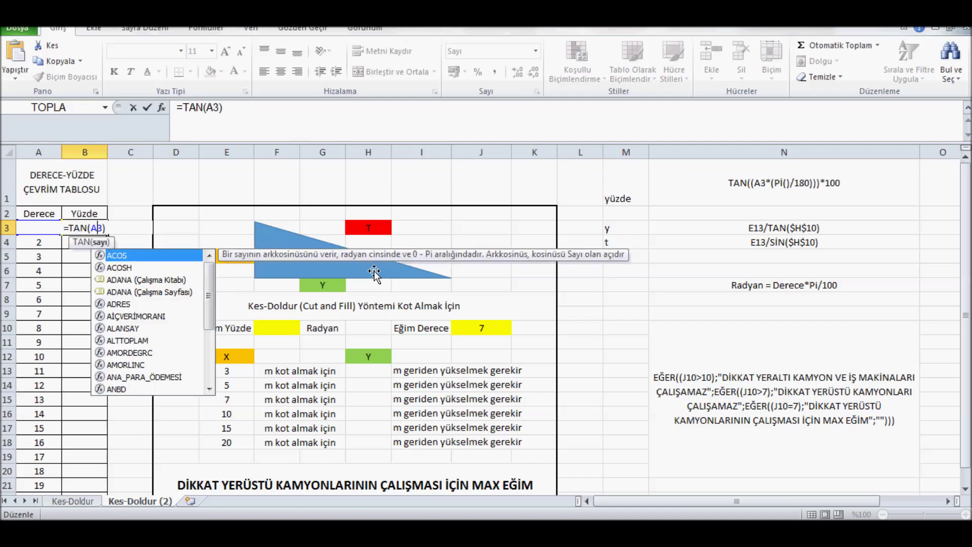
key(Right)
key(Delete)
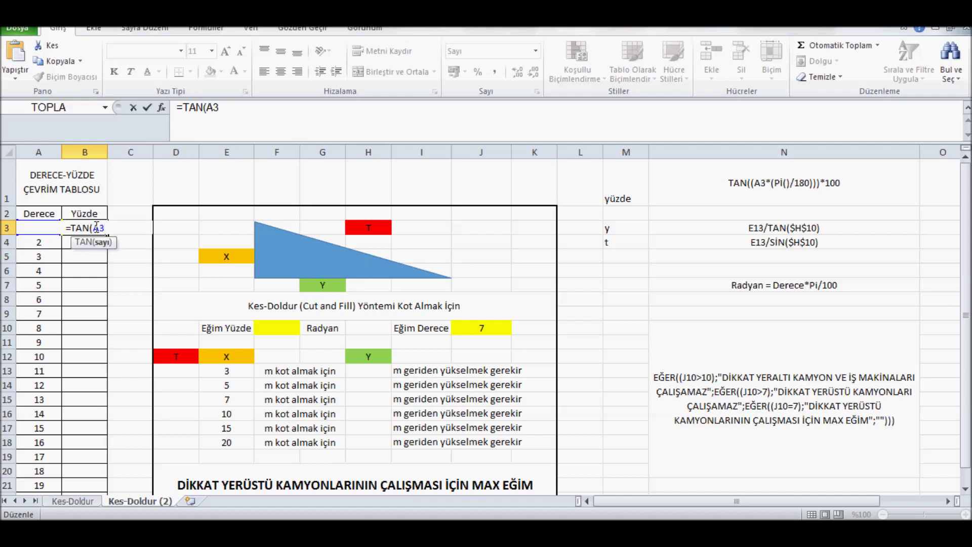
key(Left)
key(Left)
text((A3)
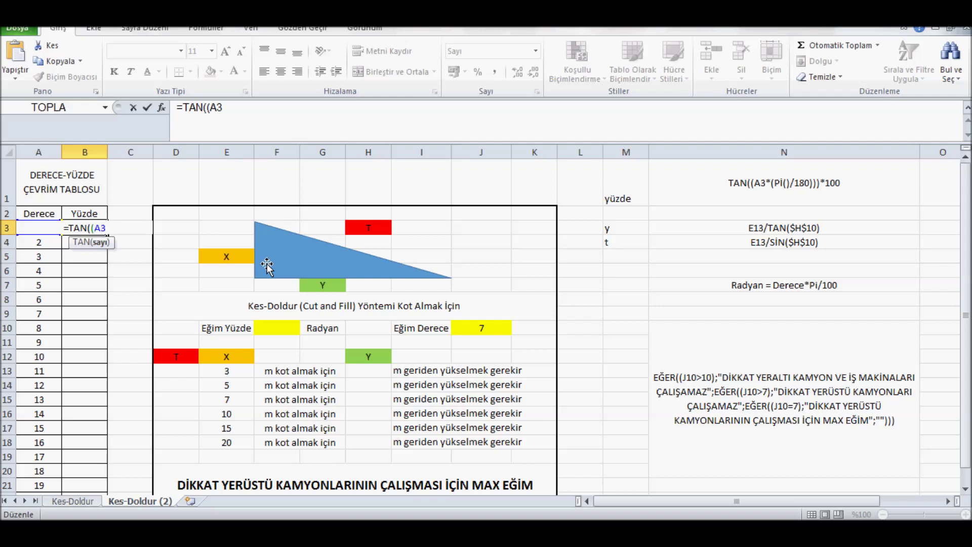
text(*)
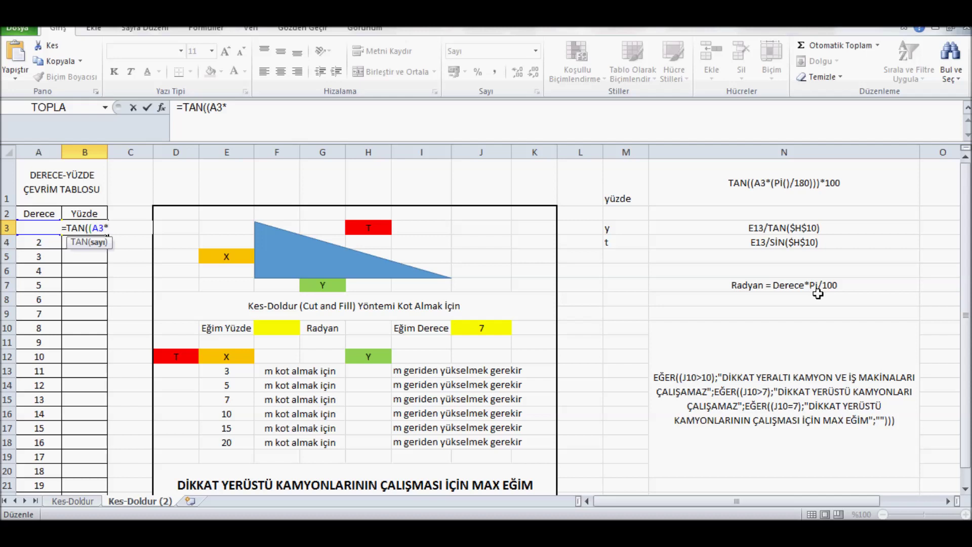
Complete the B3 formula as =TAN((A3*(Pİ()/180)))*100
click(248, 109)
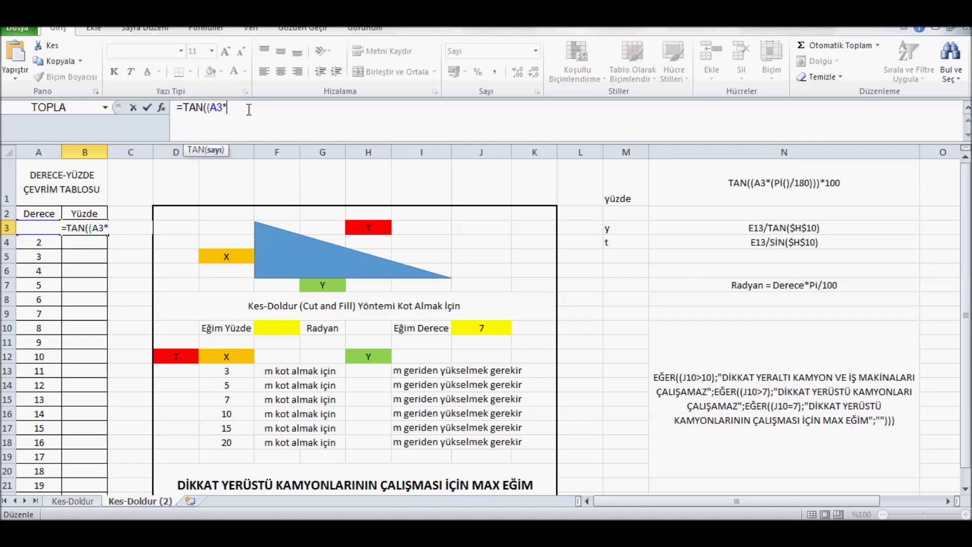
text((pi)
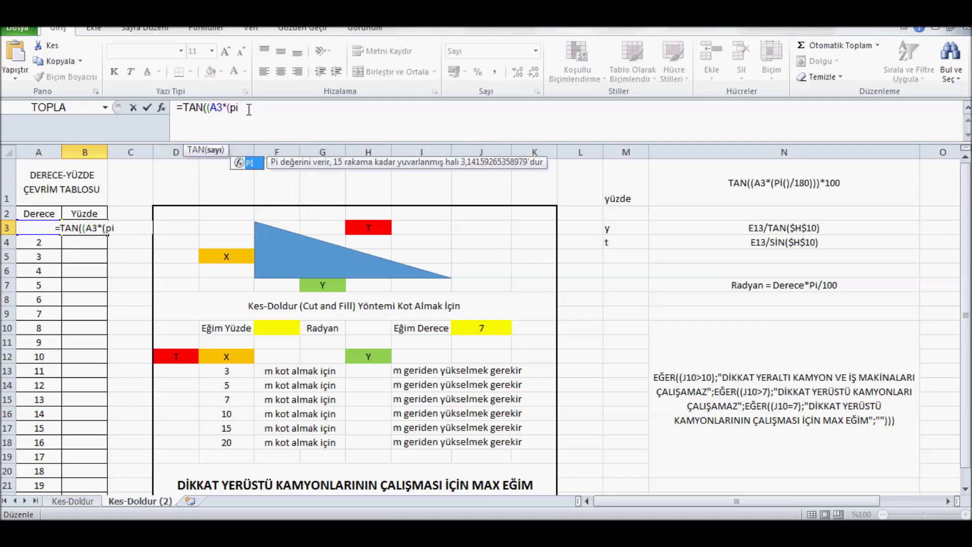
double_click(254, 164)
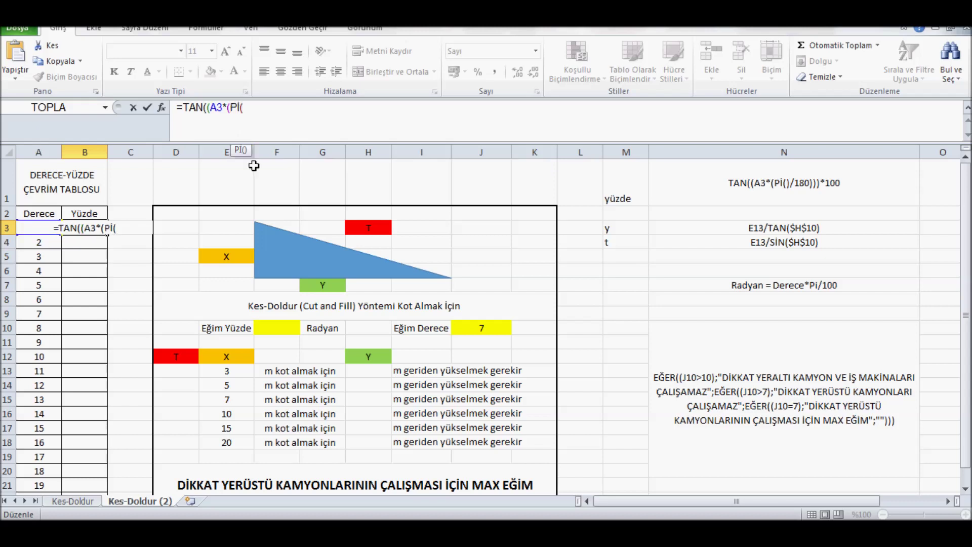
text())
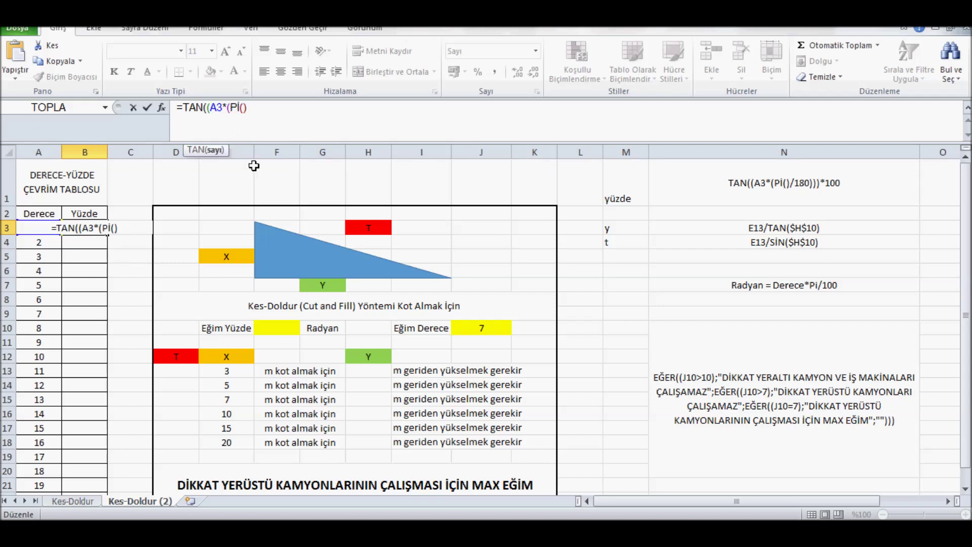
text(/1)
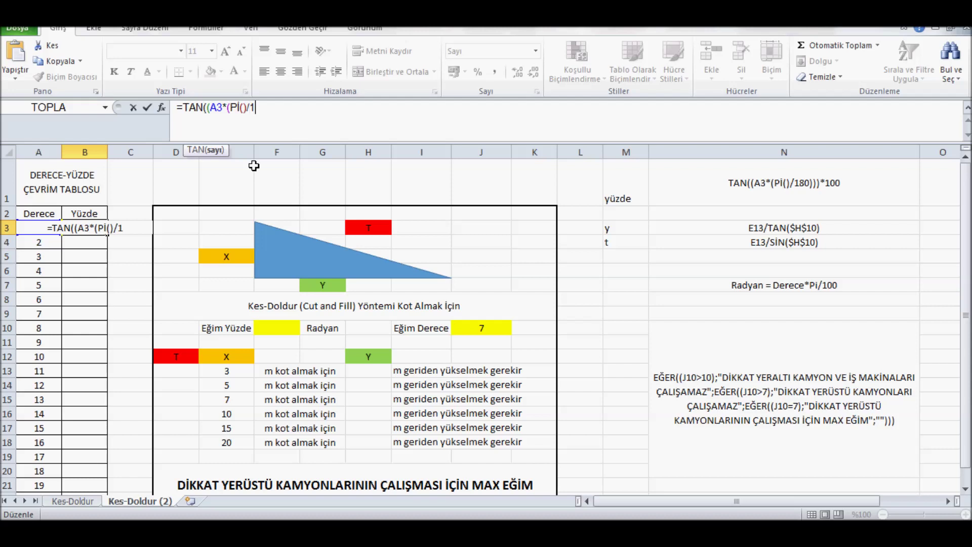
text(80))
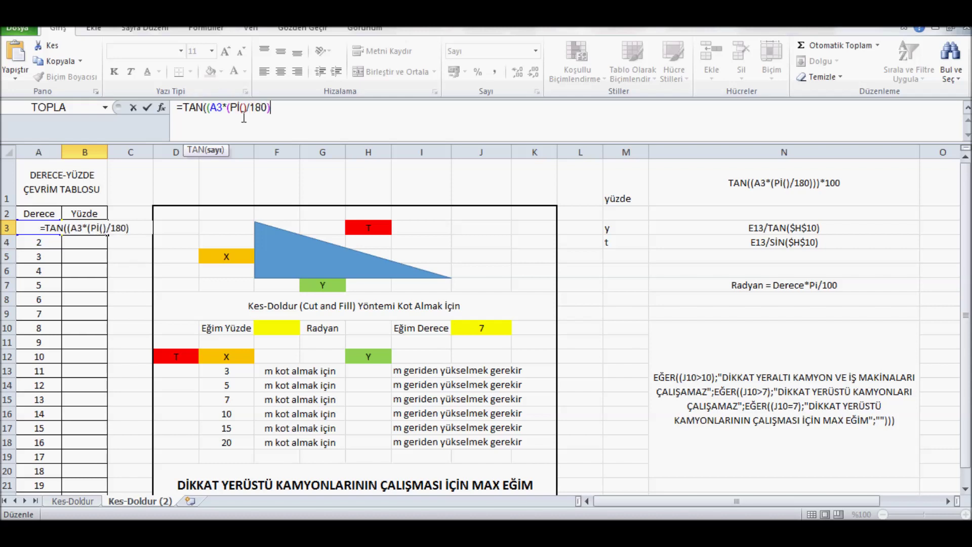
text())
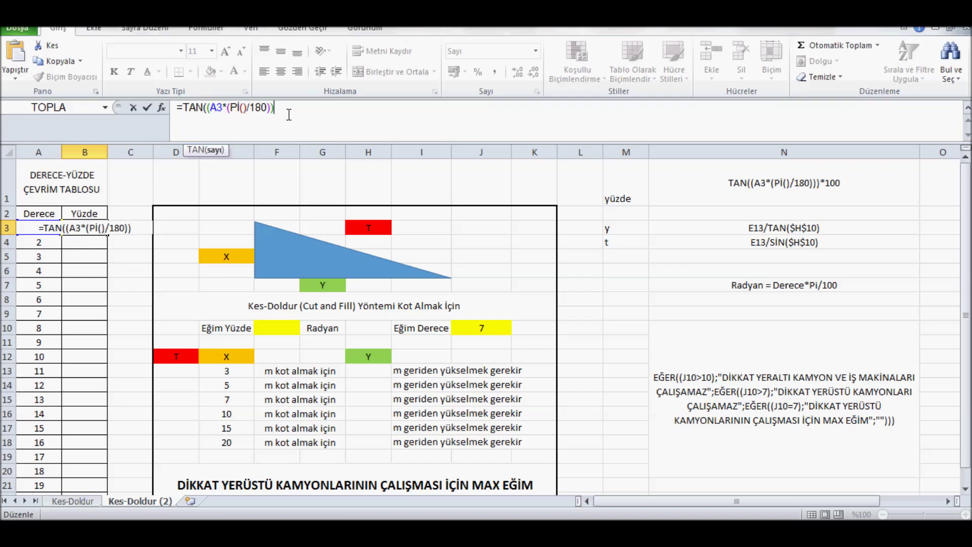
text())
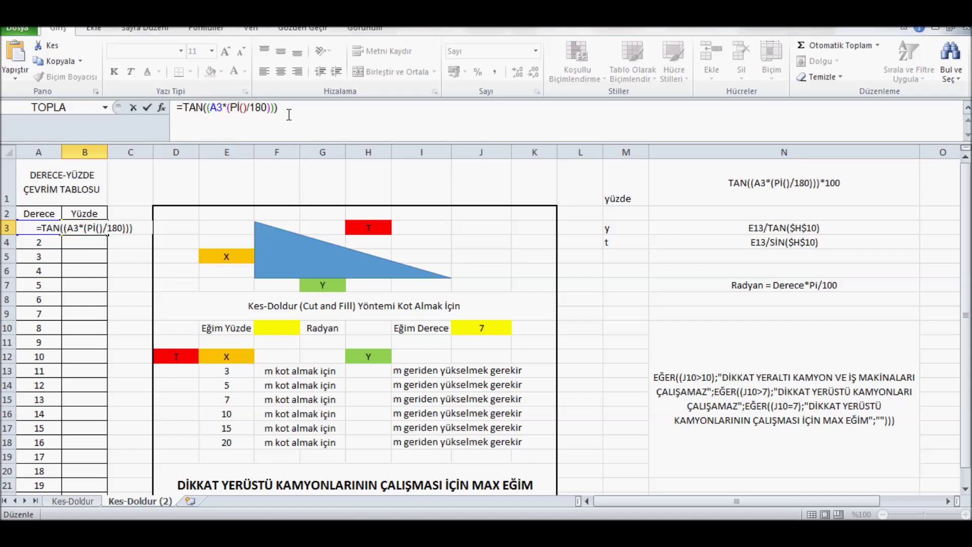
text(*100)
key(Return)
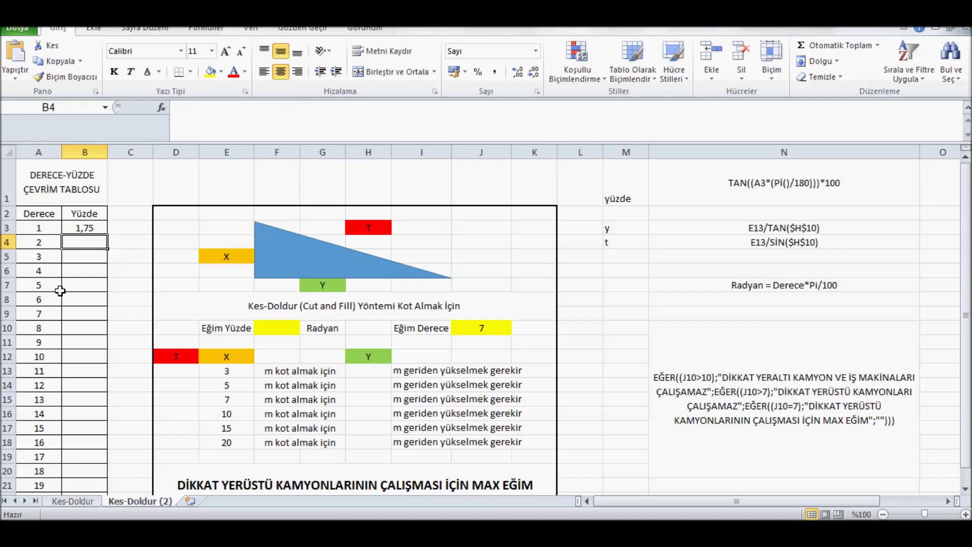
Fill the B3 formula down the Yüzde column to the 20-degree row, B22
click(97, 232)
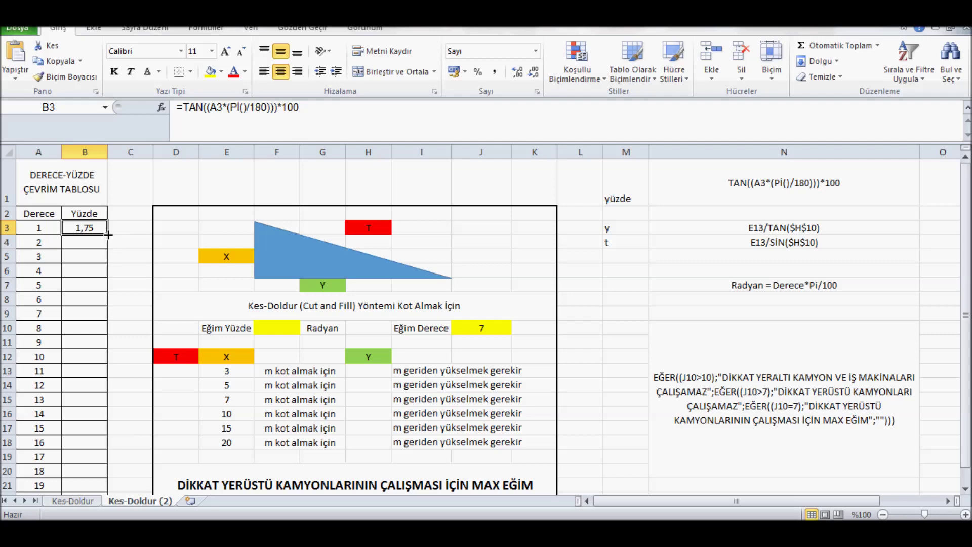
double_click(107, 235)
scroll(132, 286, down, 2)
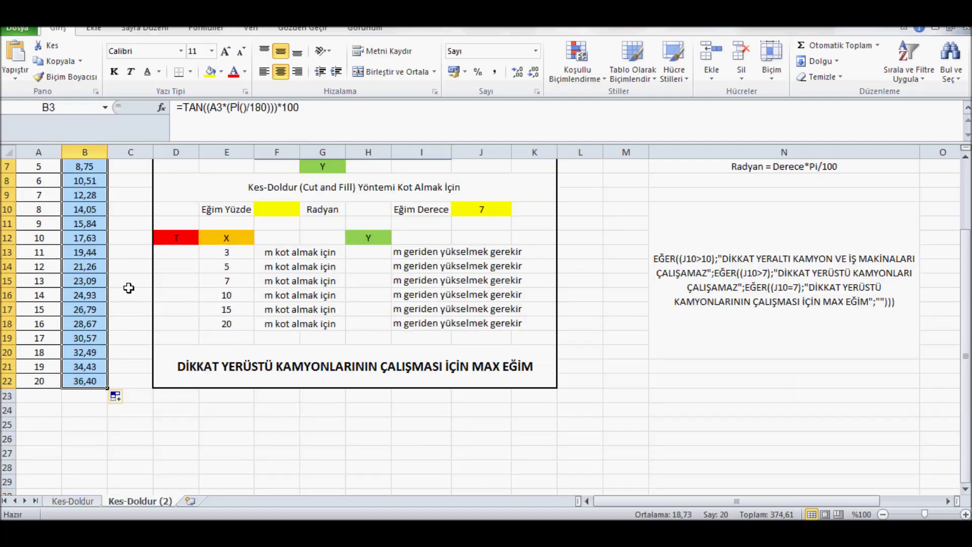
Compare the 20-degree row of the Kes-Doldur sheet with the filled table on Kes-Doldur (2)
click(72, 501)
scroll(80, 442, down, 3)
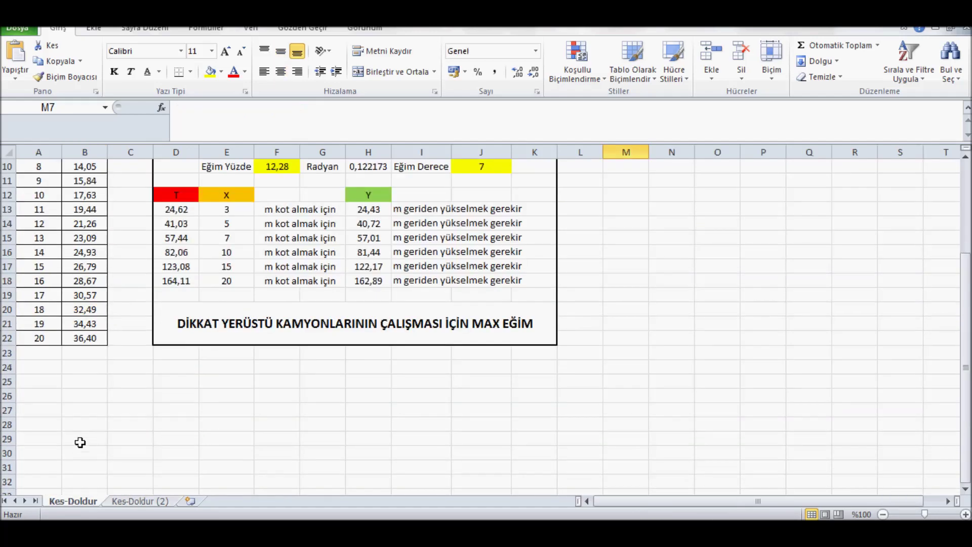
drag(50, 337, 85, 338)
scroll(109, 427, up, 3)
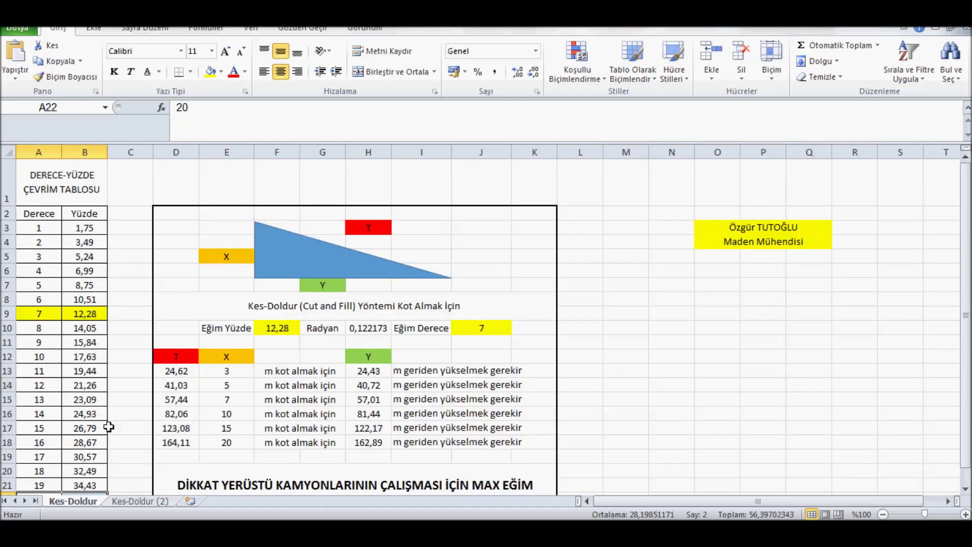
click(125, 503)
click(52, 398)
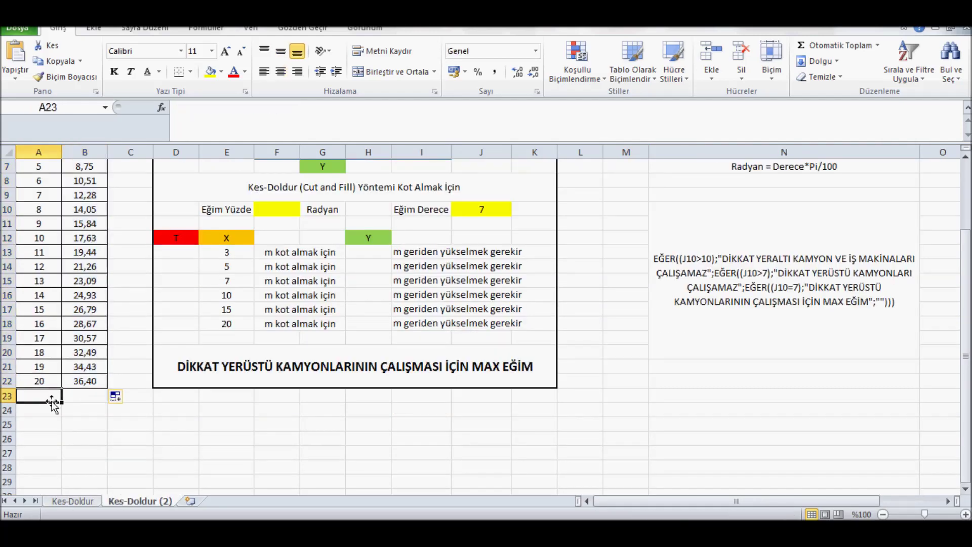
scroll(52, 403, up, 2)
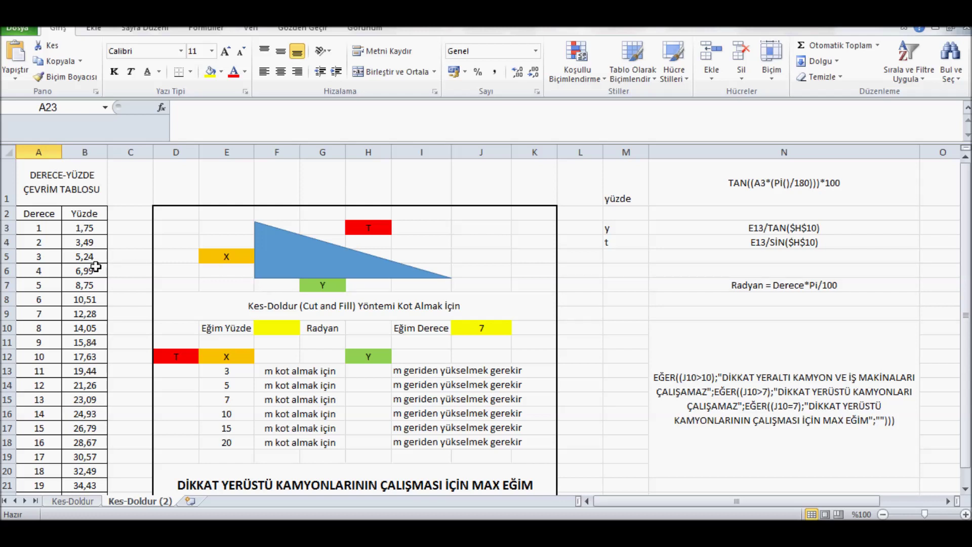
Enter 1400 in cell E6, directly below the X label beside the triangle diagram
click(218, 274)
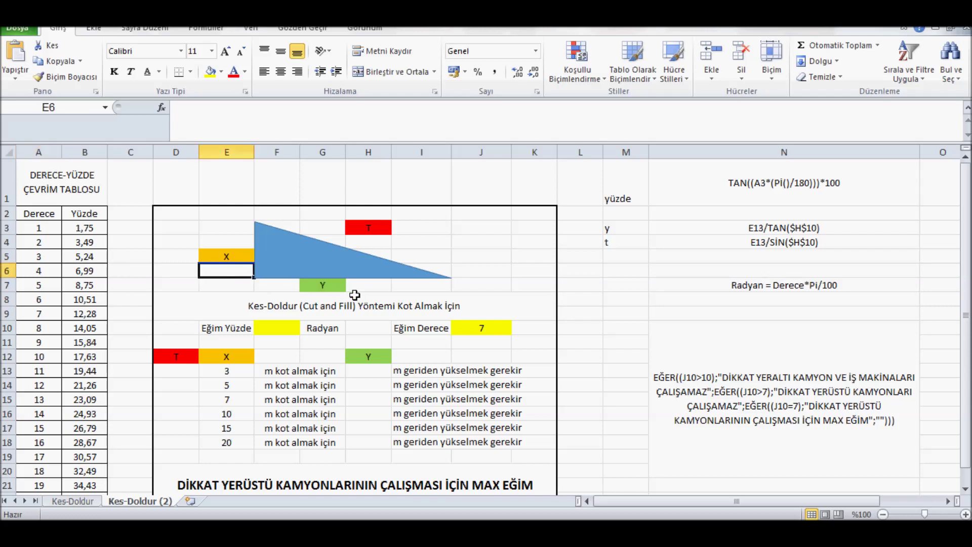
text(1400)
key(Return)
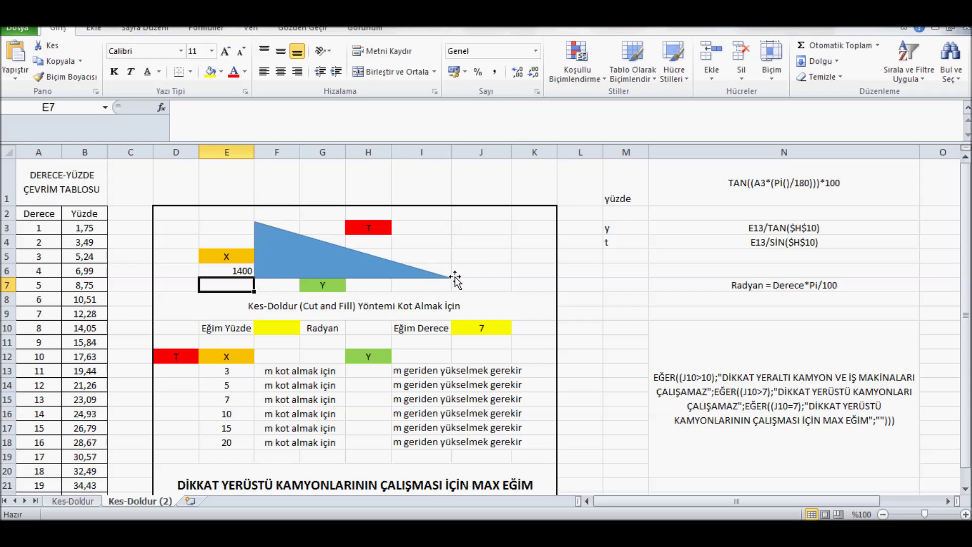
Look over the first X and Y cells, E13 and H13, and dismiss the antivirus notification
click(370, 374)
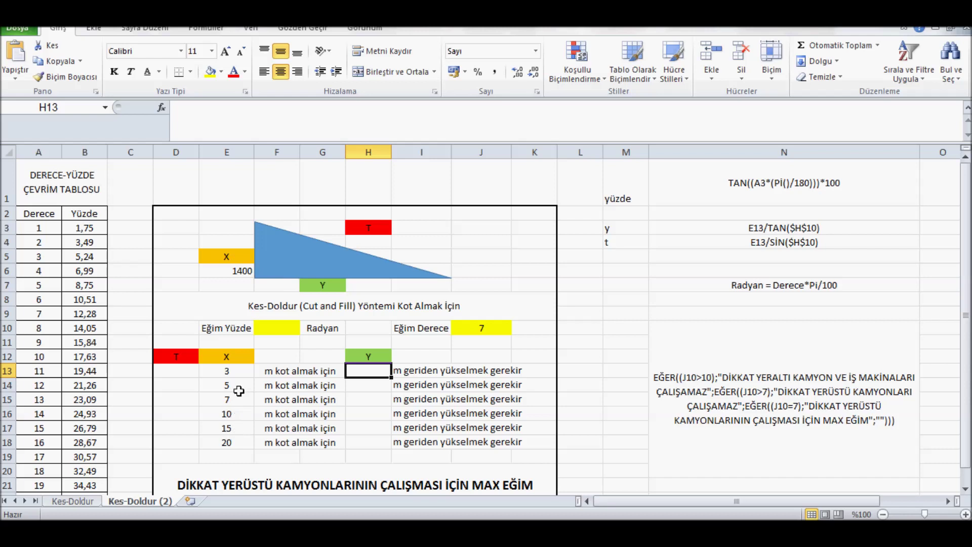
click(239, 370)
click(371, 376)
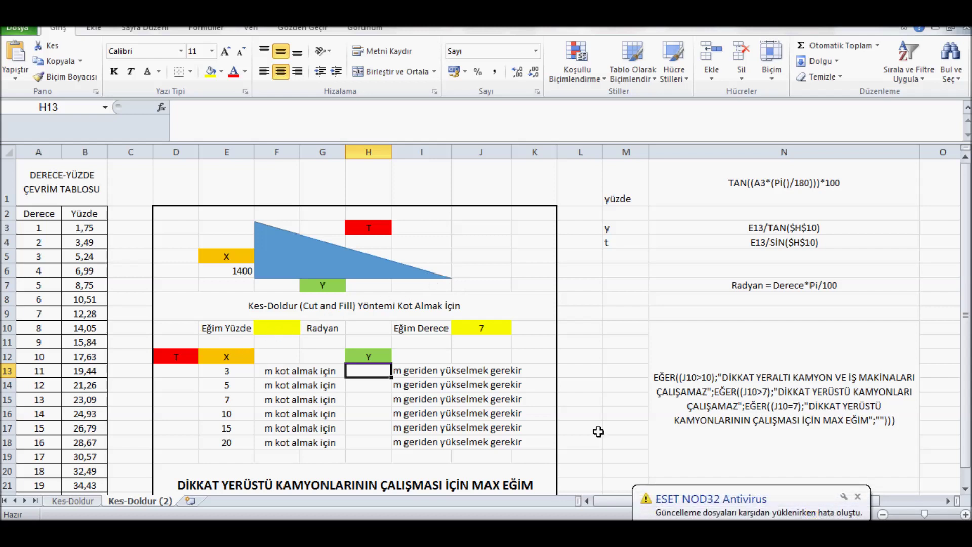
click(858, 497)
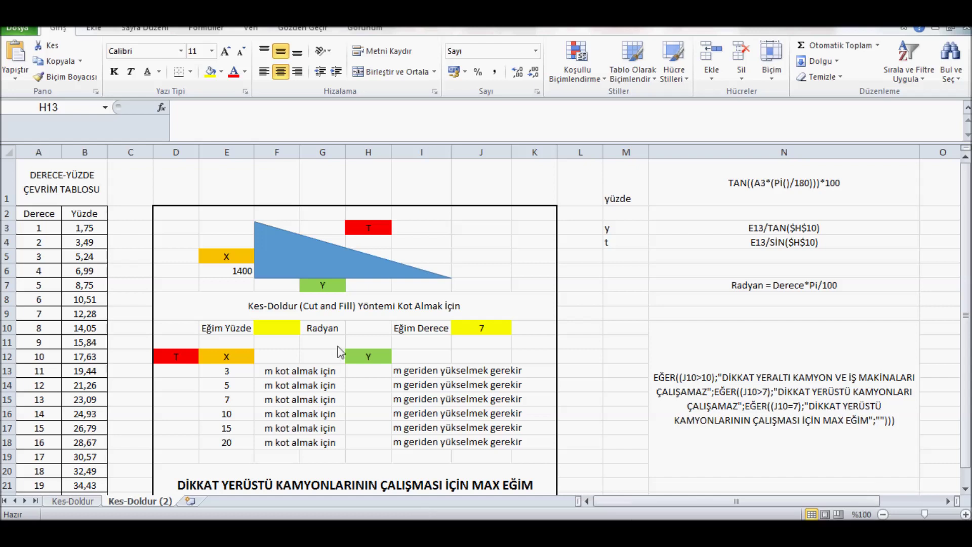
Calculate the Radyan value in H10 from the slope in degrees with the formula =J10*(Pİ()/180)
click(487, 330)
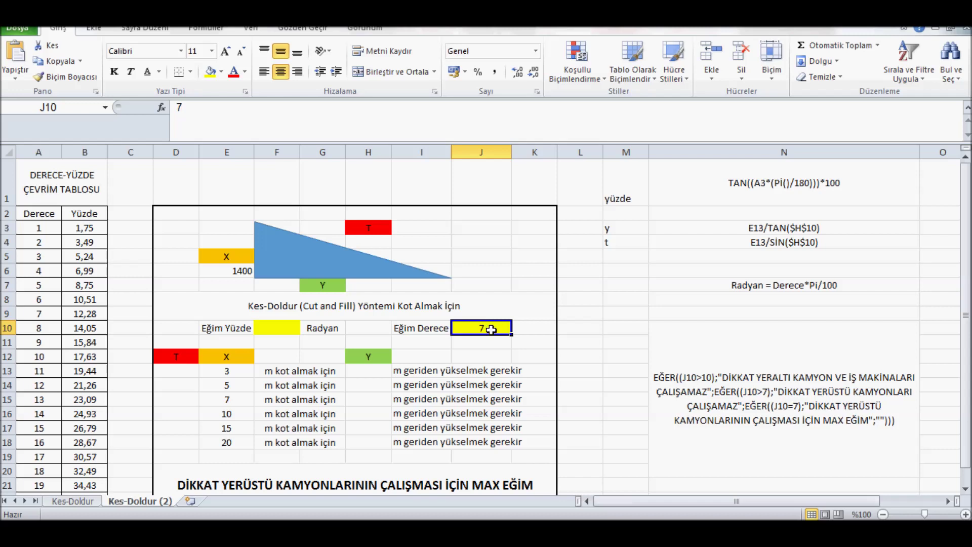
double_click(380, 329)
text(=)
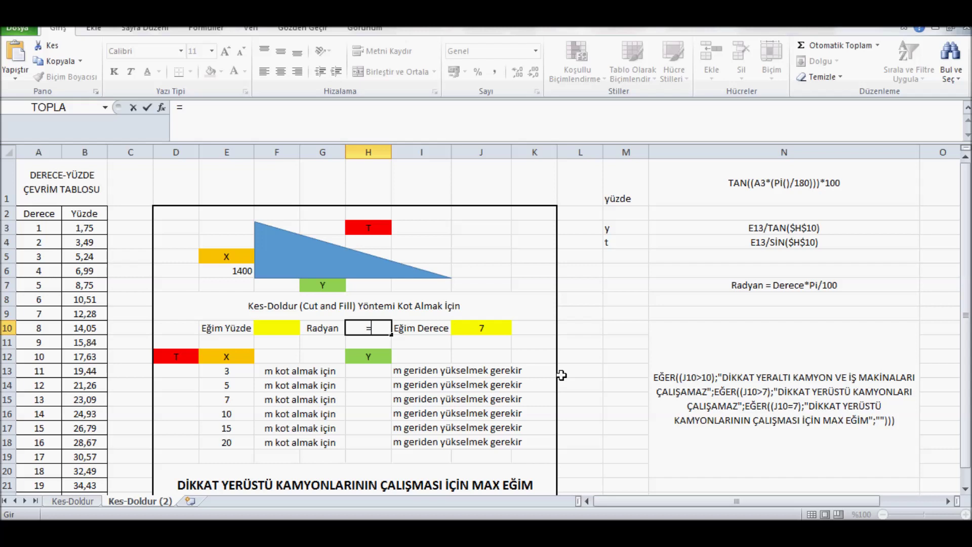
click(494, 324)
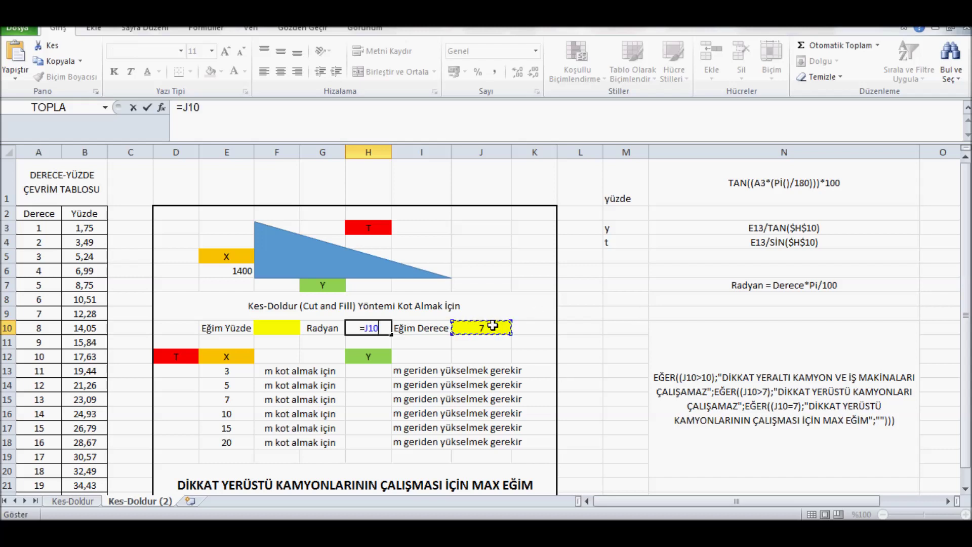
text(*(pi)
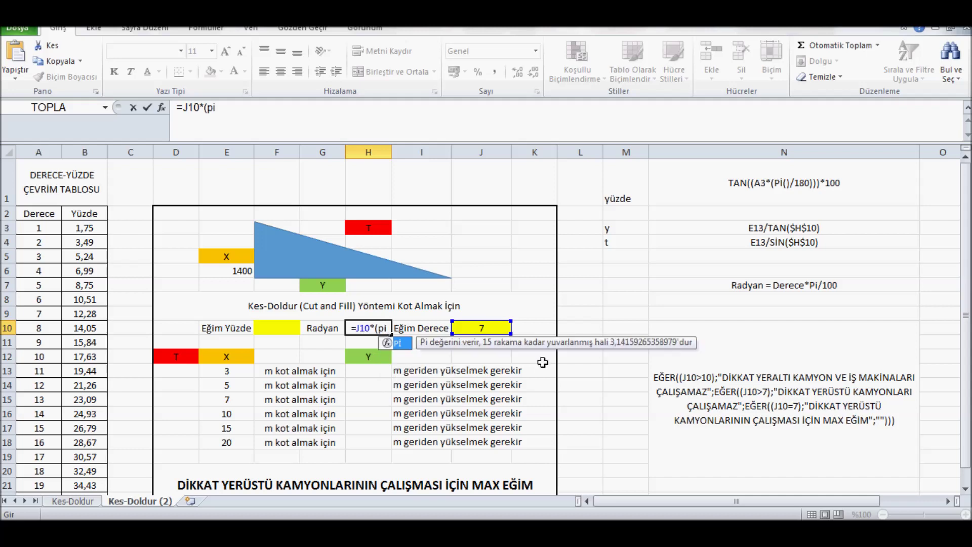
double_click(400, 345)
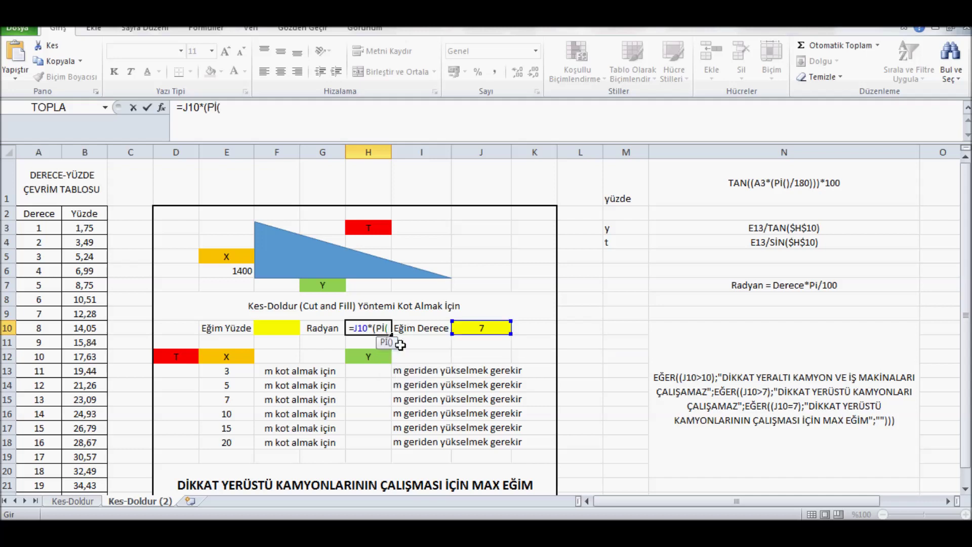
text()/180))
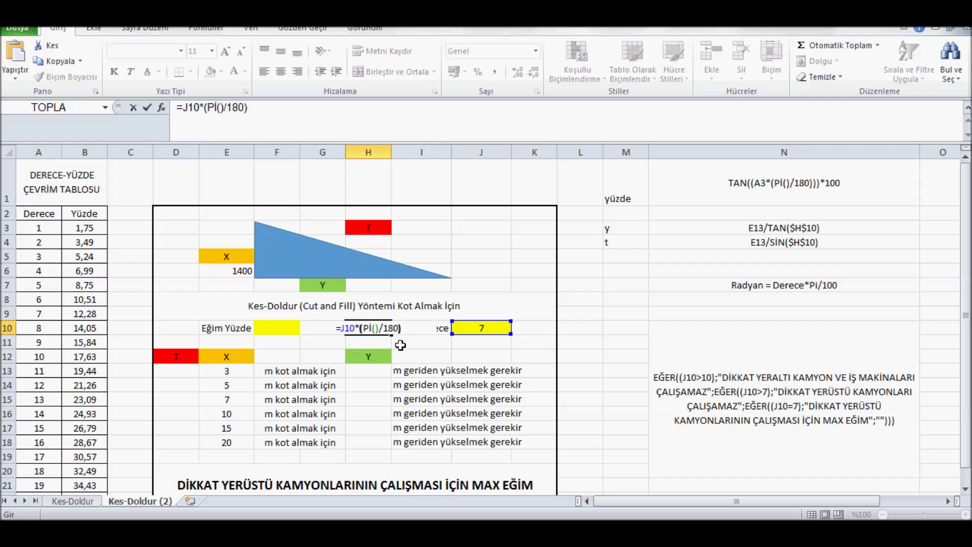
key(Return)
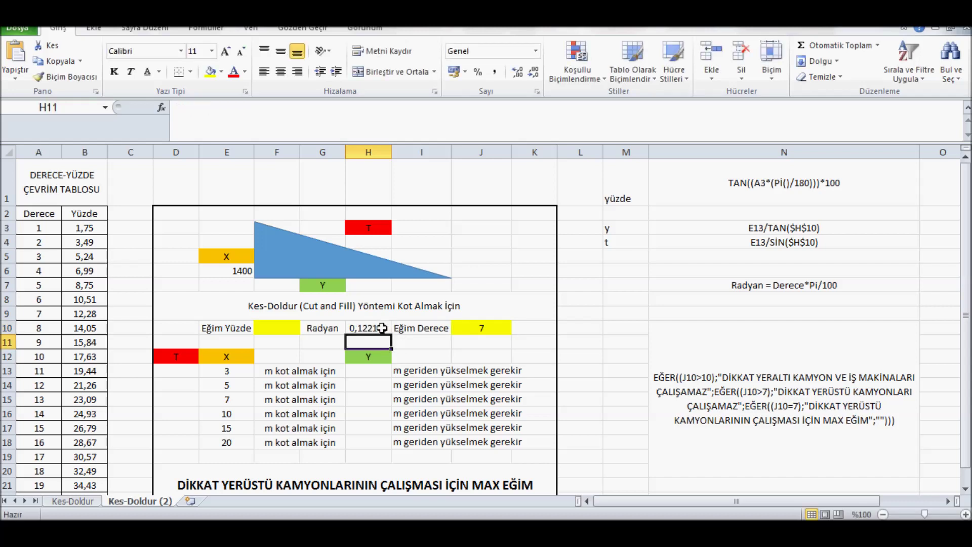
Enter the formula =TAN(H10) in the Eğim Yüzde cell, F10
click(294, 329)
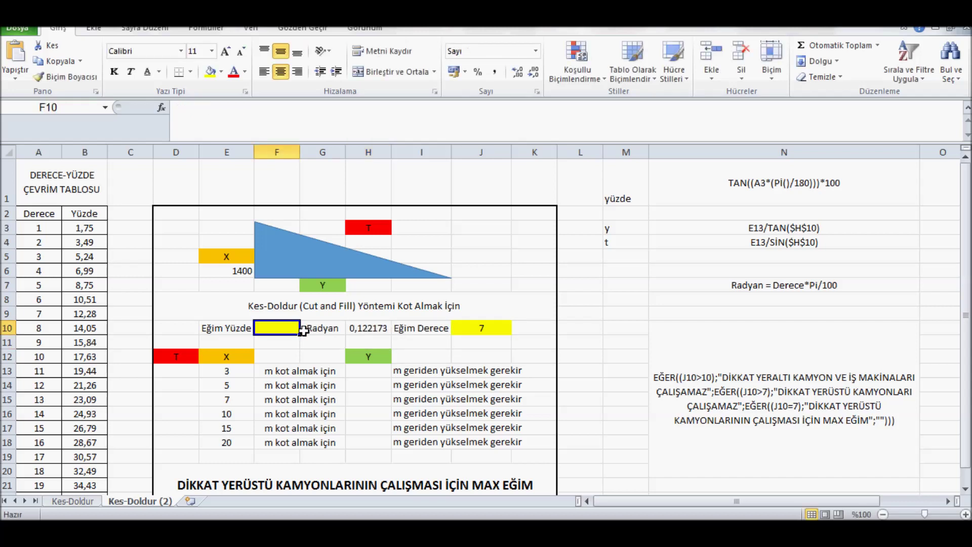
double_click(277, 329)
text(=)
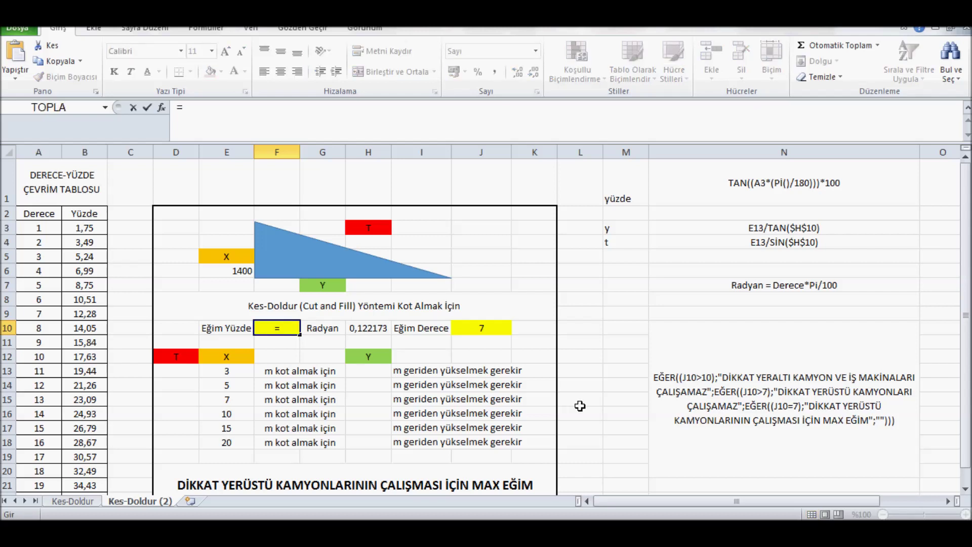
text(tan)
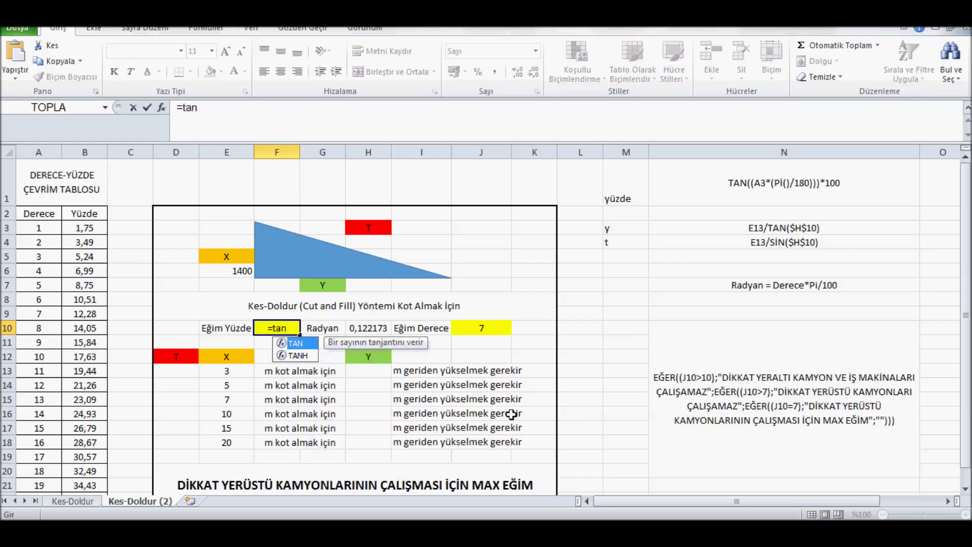
double_click(299, 344)
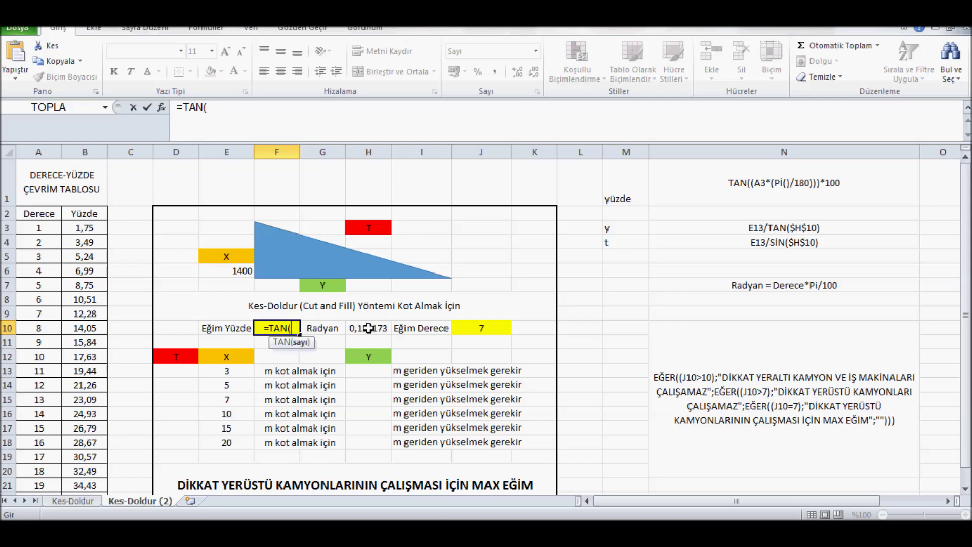
click(367, 331)
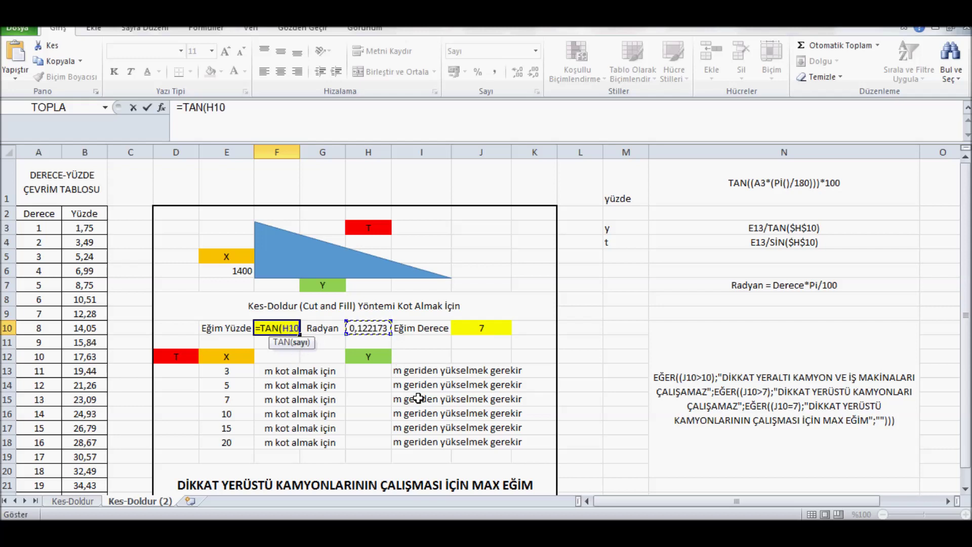
text())
key(Return)
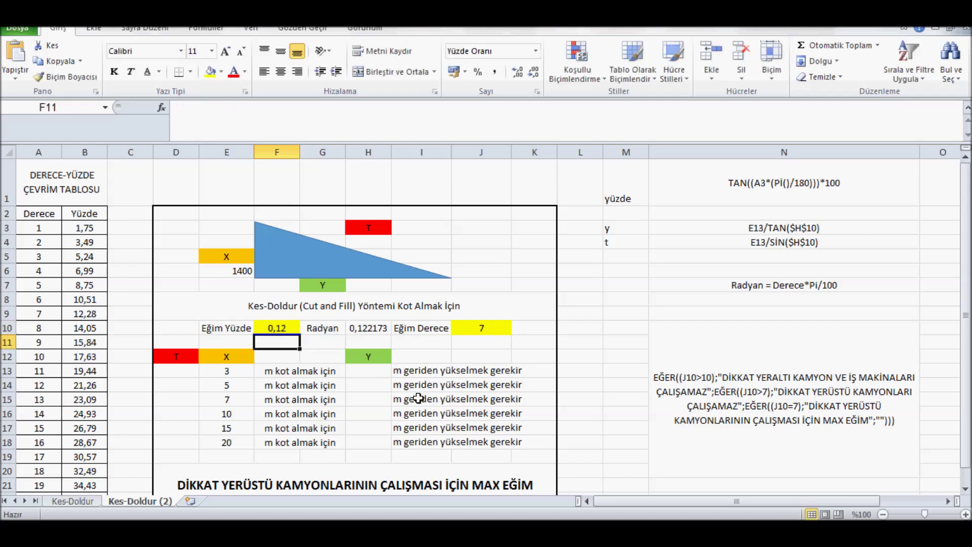
Try the percentage format with two decimal places on the Eğim Yüzde cell, F10
click(277, 329)
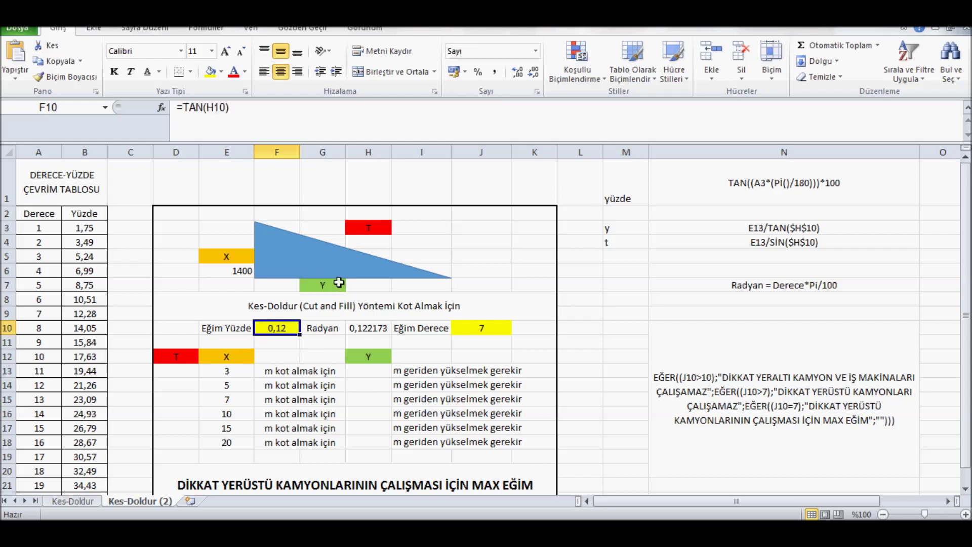
click(483, 72)
click(518, 73)
click(518, 72)
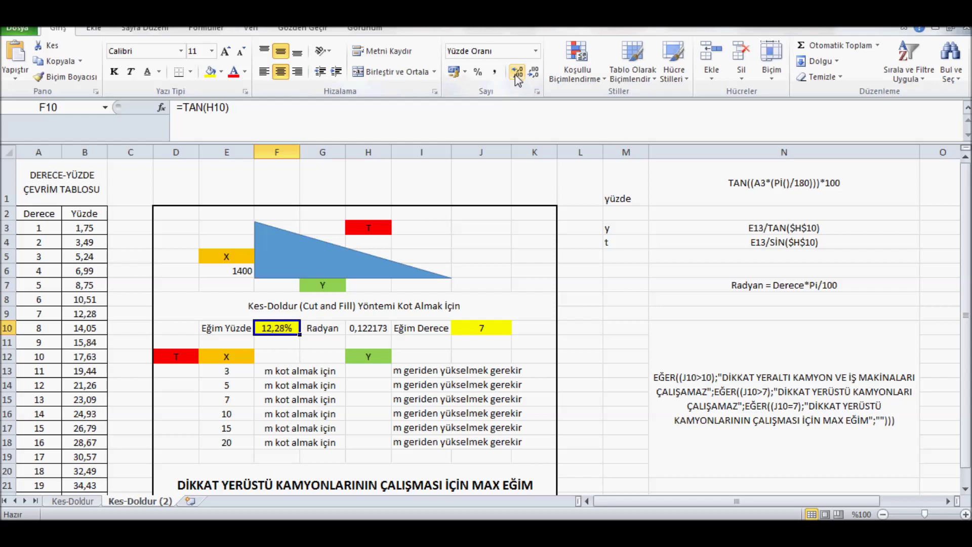
click(477, 72)
Extend the F10 formula to =TAN(H10)*100 and give the cell the Sayı number format
double_click(280, 326)
text(*100)
key(Return)
click(296, 328)
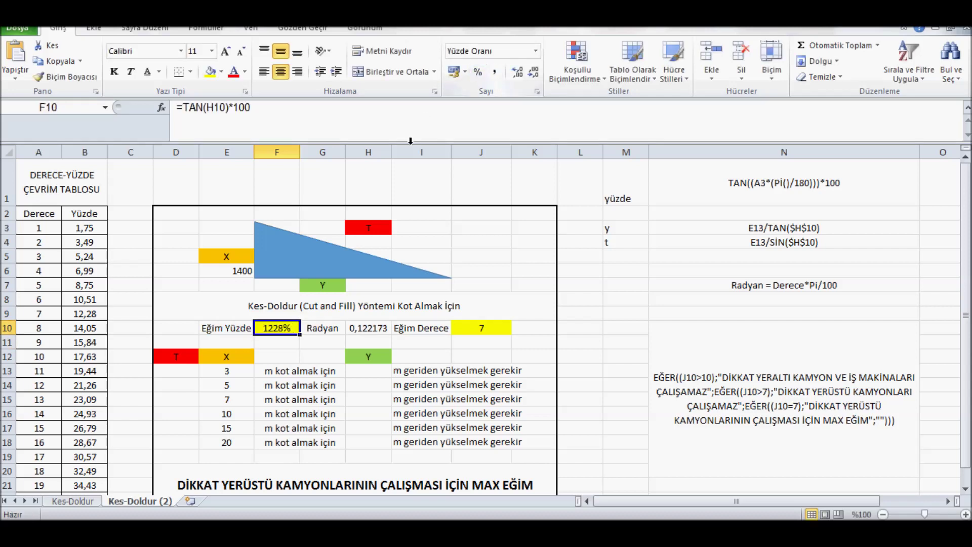
click(499, 51)
click(538, 52)
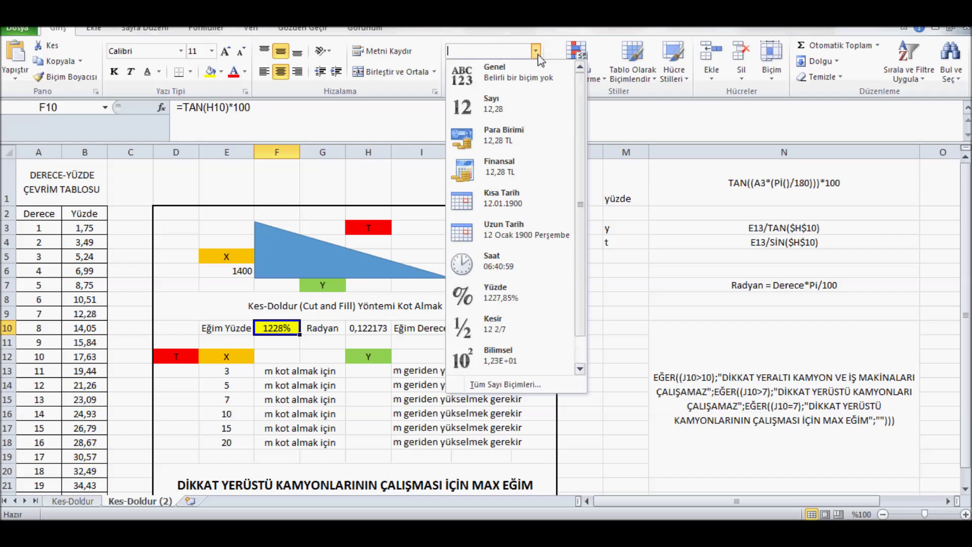
click(487, 103)
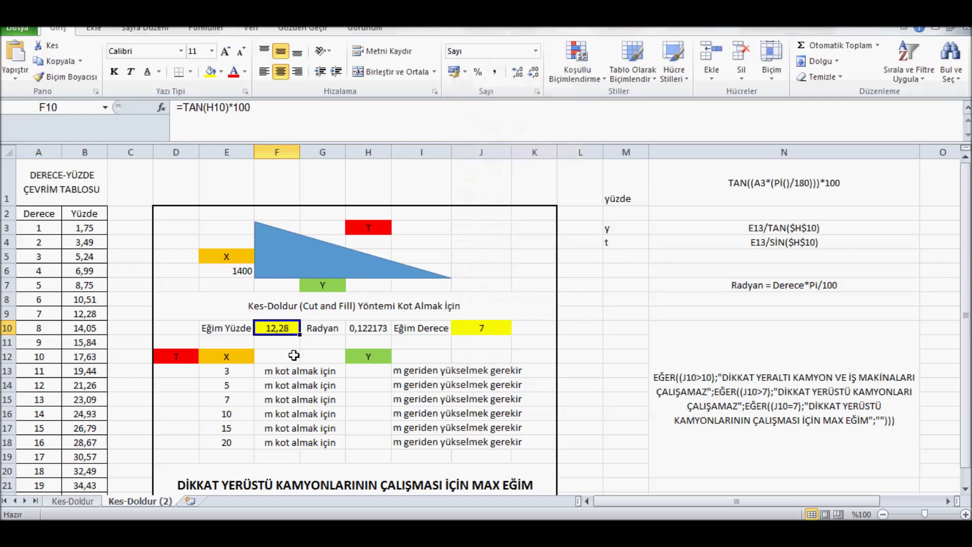
Check F10 against the 7-degree row of the conversion table and review the formula notes in N7 and N1
drag(51, 314, 83, 314)
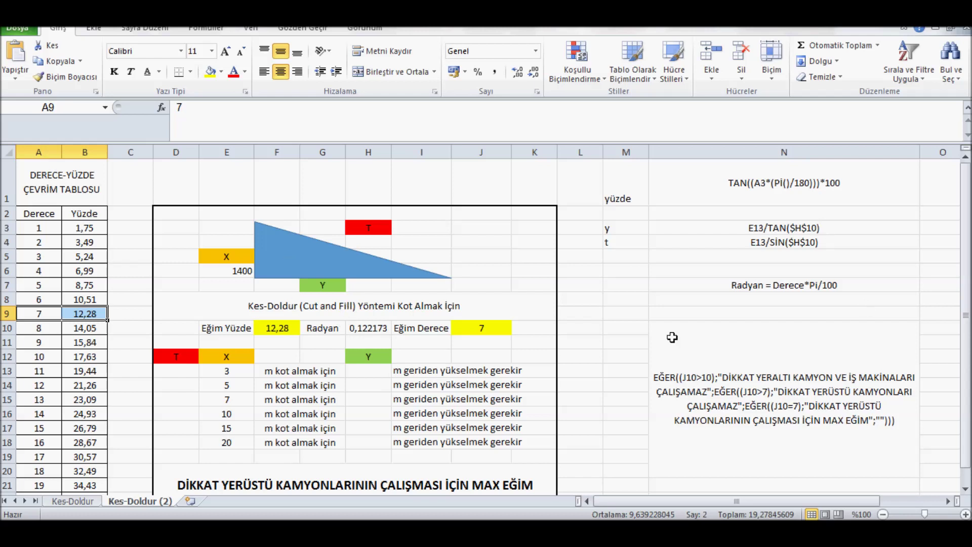
click(798, 291)
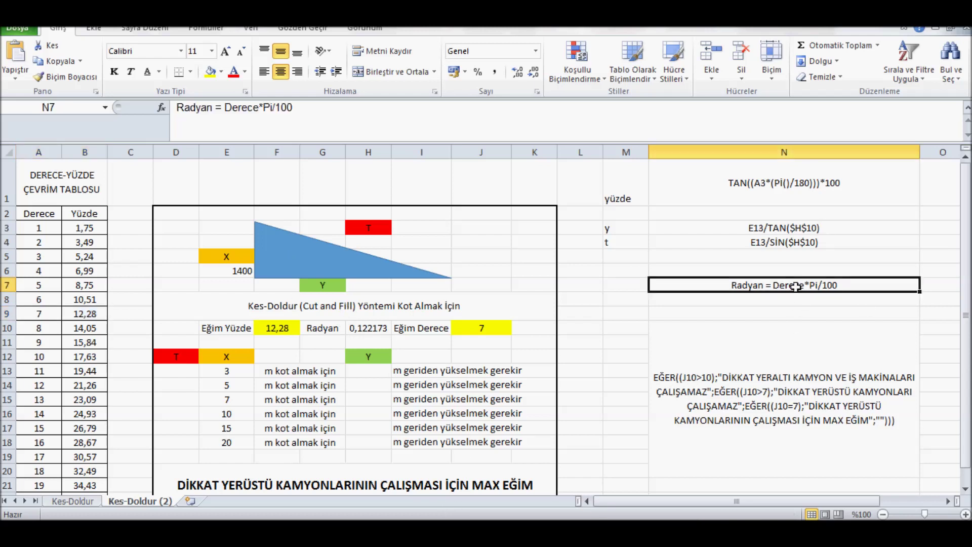
click(774, 182)
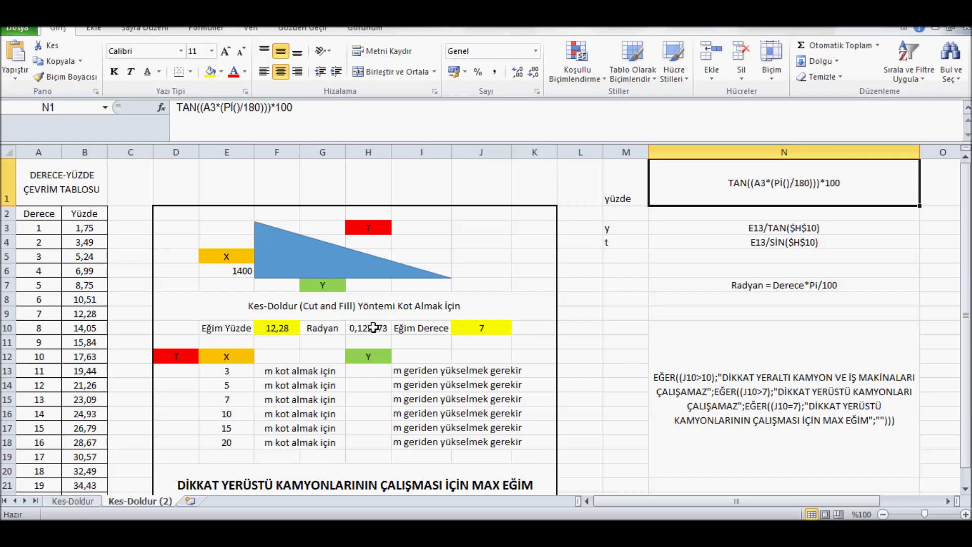
Enter the formula =E13/TAN(H10) in H13, the first cell of the Y column
click(369, 372)
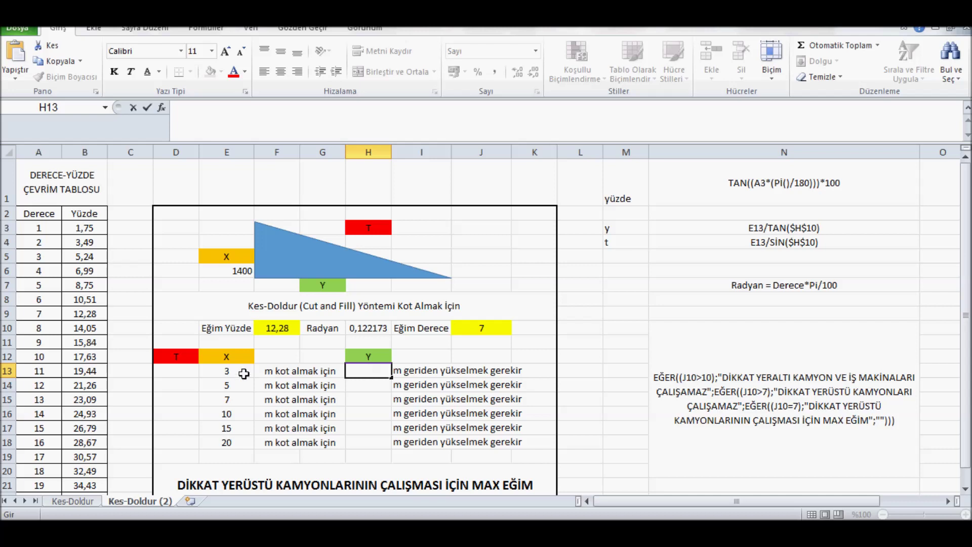
text(=)
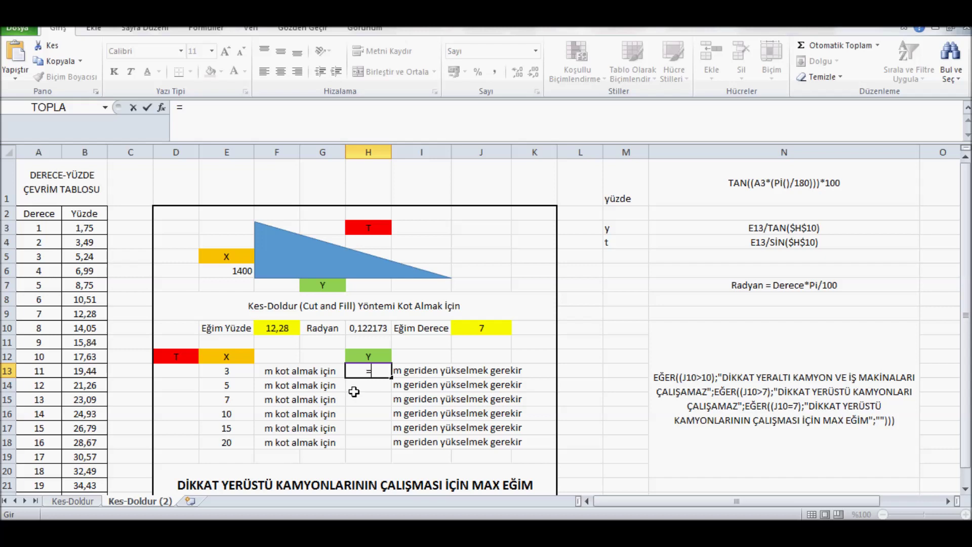
click(229, 371)
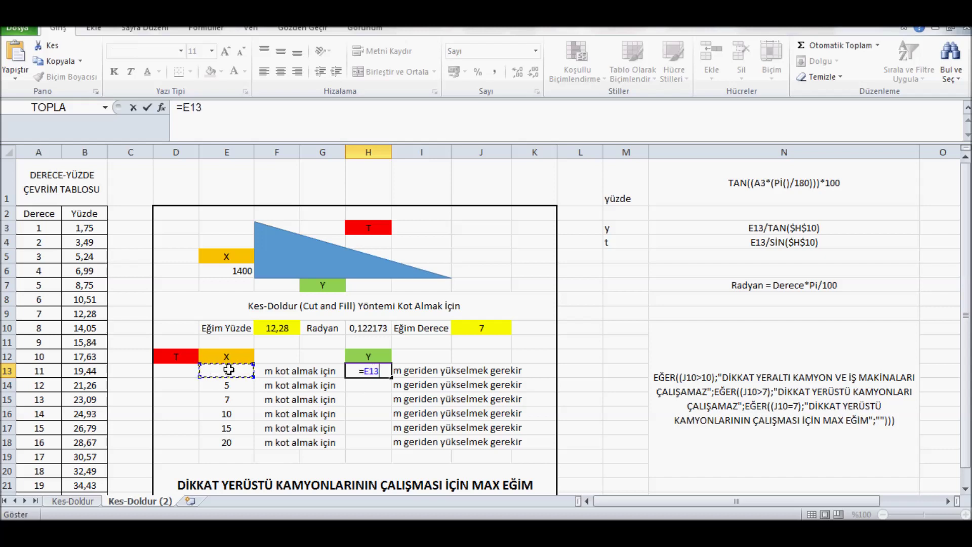
text(/tan)
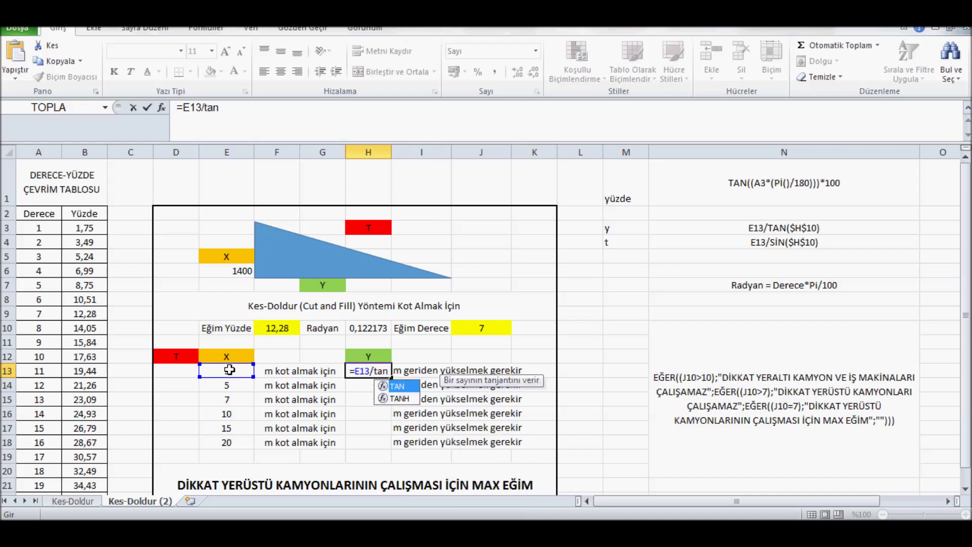
double_click(397, 386)
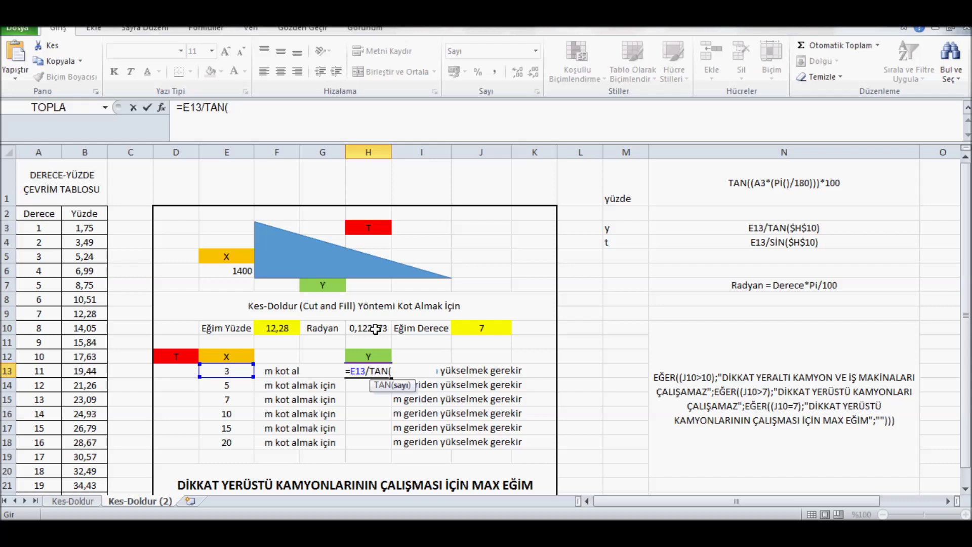
click(375, 330)
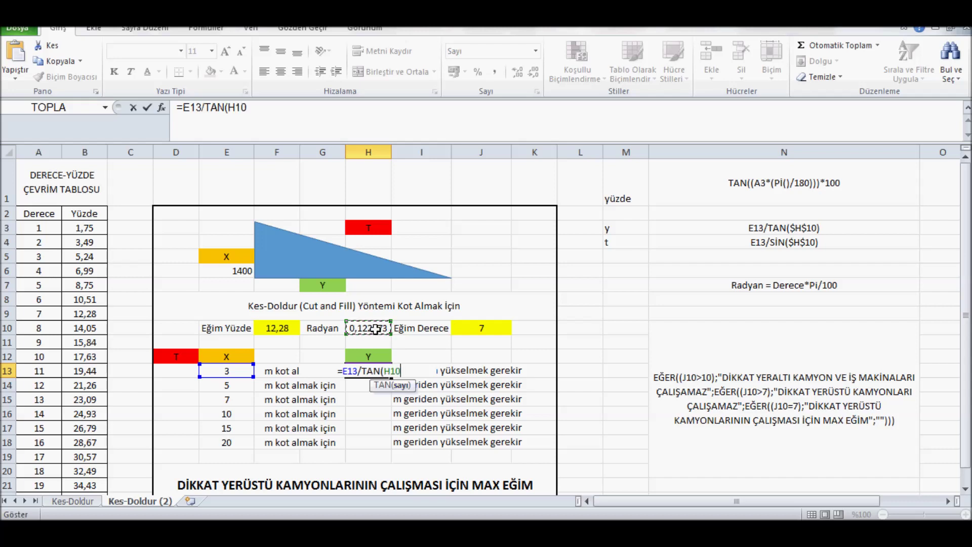
text())
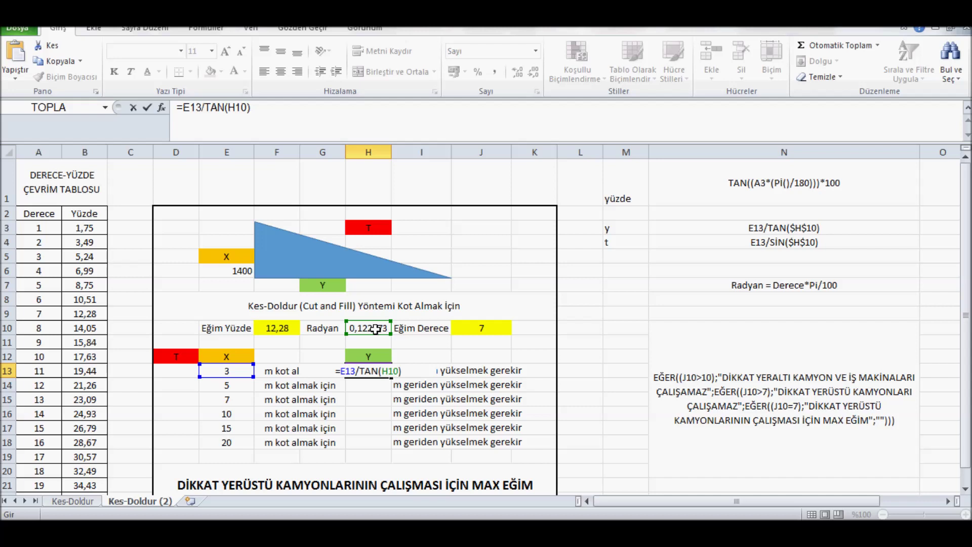
key(Return)
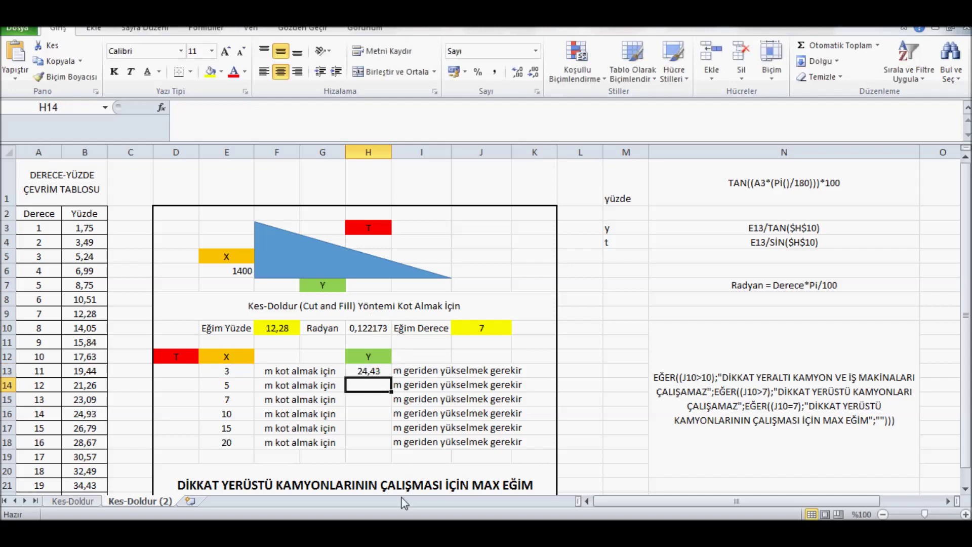
Try to fill the H13 formula with its relative H10 reference down through H16
click(382, 373)
drag(392, 379, 386, 426)
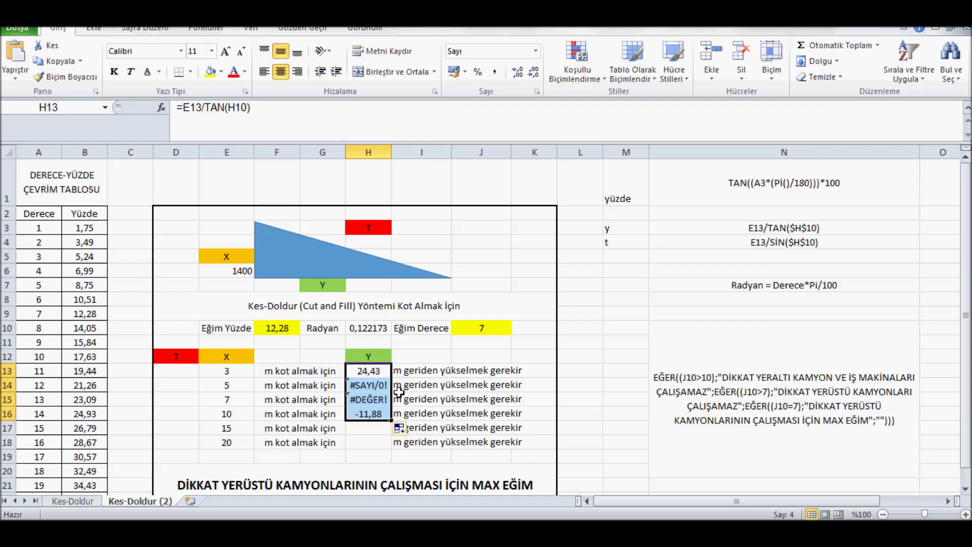
click(368, 371)
click(369, 386)
Change the H13 formula to =E13/TAN($H$10) and fill it down the Y column through H18
double_click(374, 371)
click(389, 371)
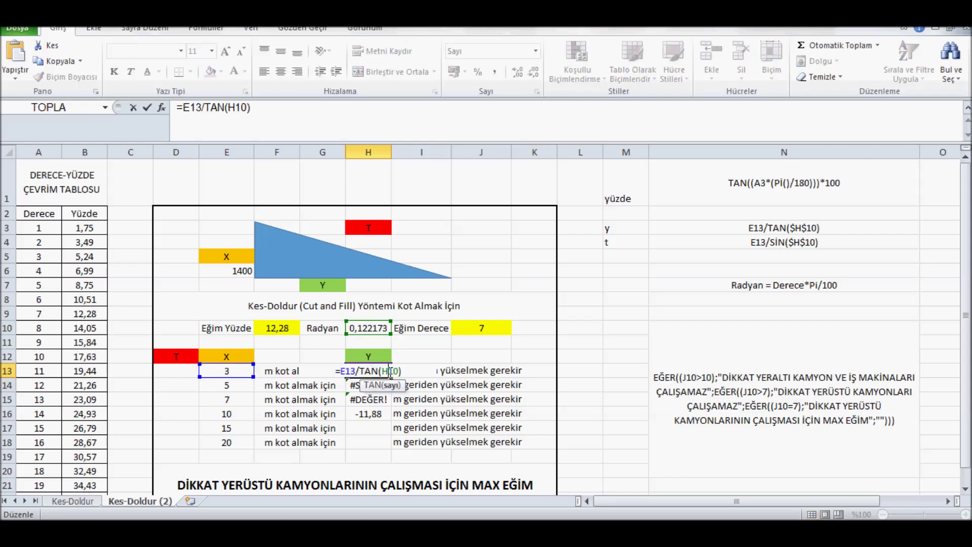
key(F4)
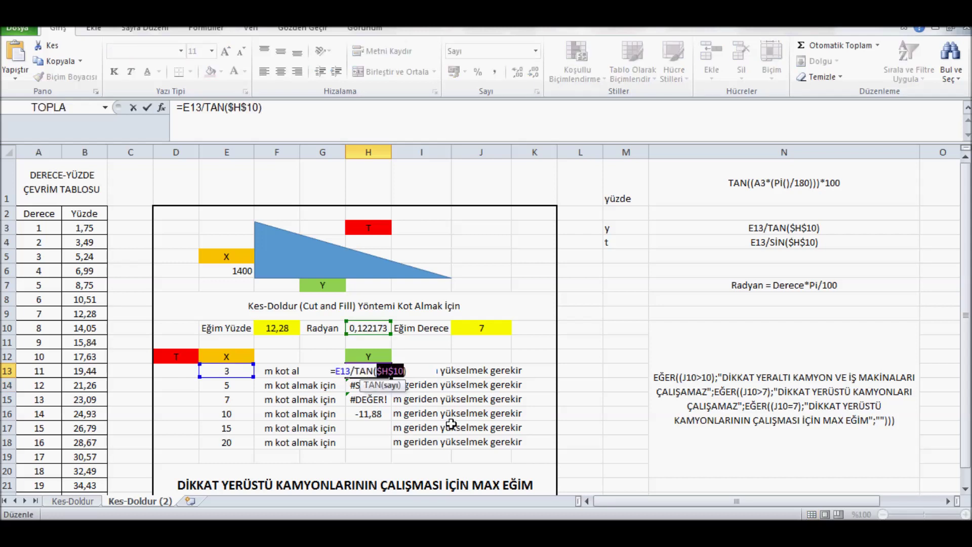
key(Return)
click(376, 366)
drag(390, 378, 386, 452)
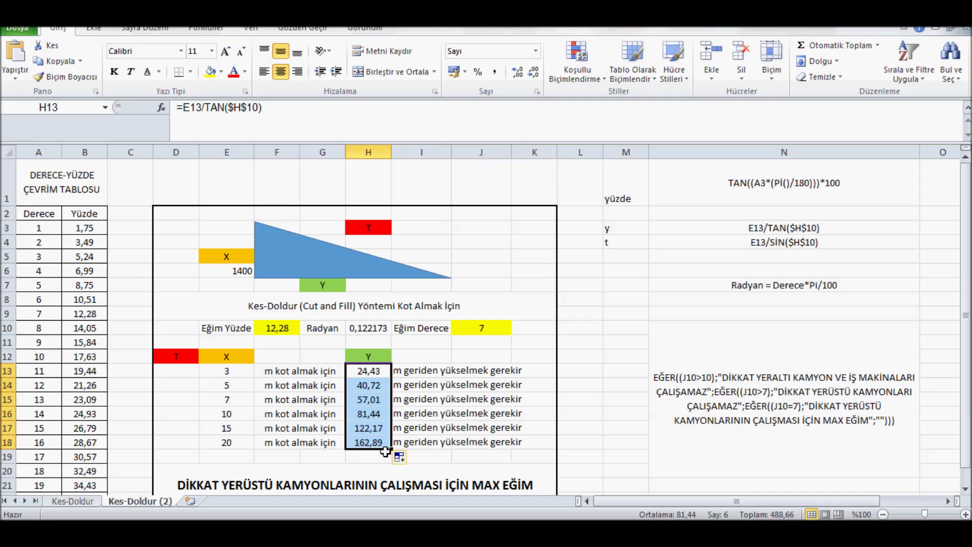
Clear the old warning message from the merged cell D20 below the distance table
scroll(418, 426, down, 1)
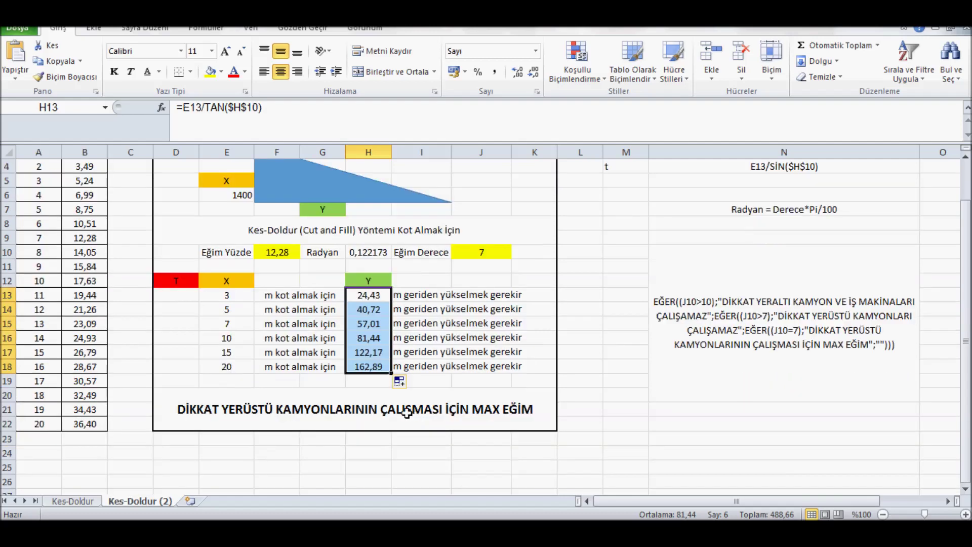
click(416, 414)
key(Delete)
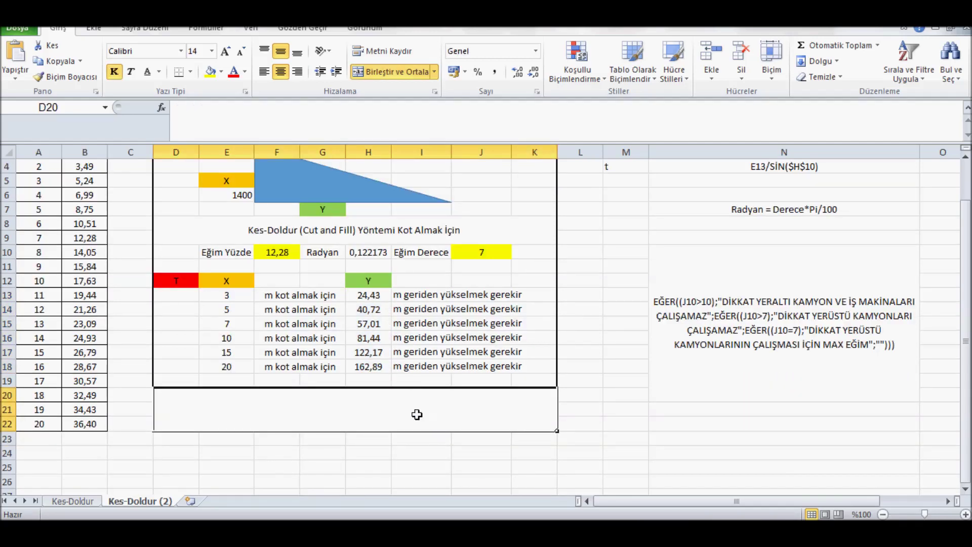
scroll(307, 391, up, 1)
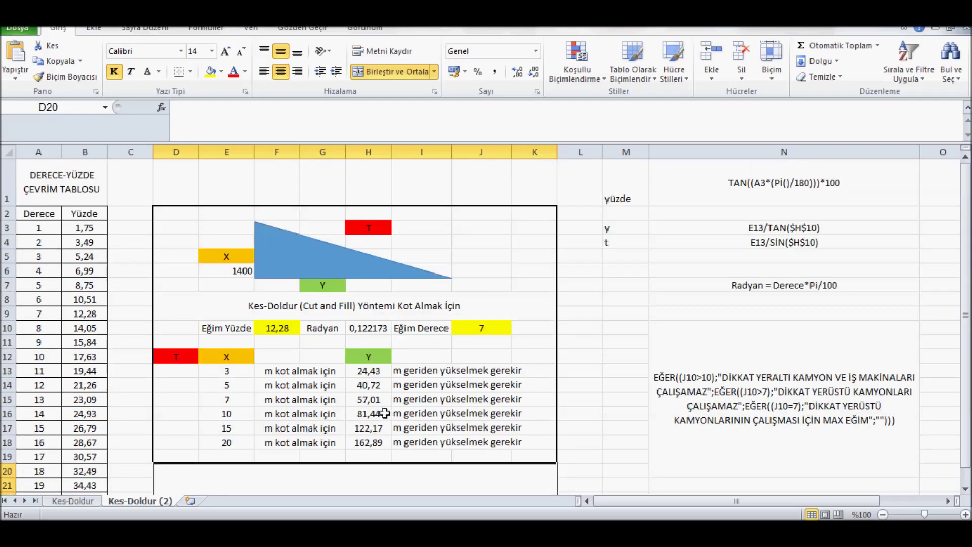
scroll(385, 414, down, 1)
scroll(304, 384, up, 1)
Enter =E13/SİN($H$10) in D13, the first cell of the T column, and fill it down through D18
click(181, 371)
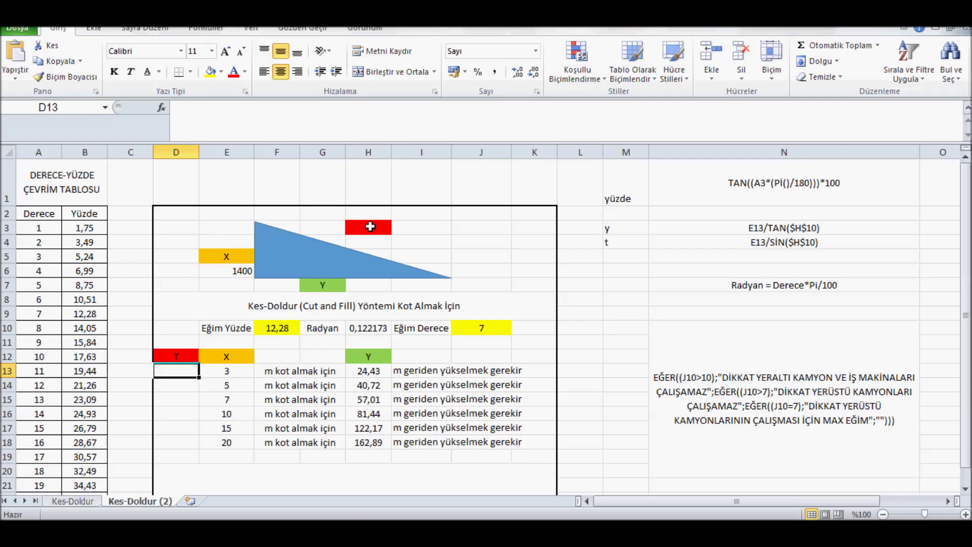
text(=)
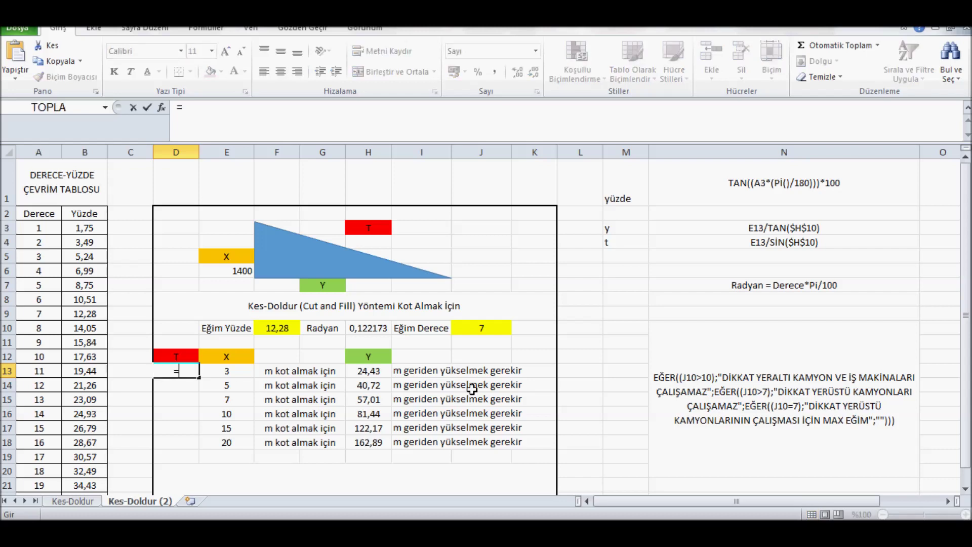
click(236, 372)
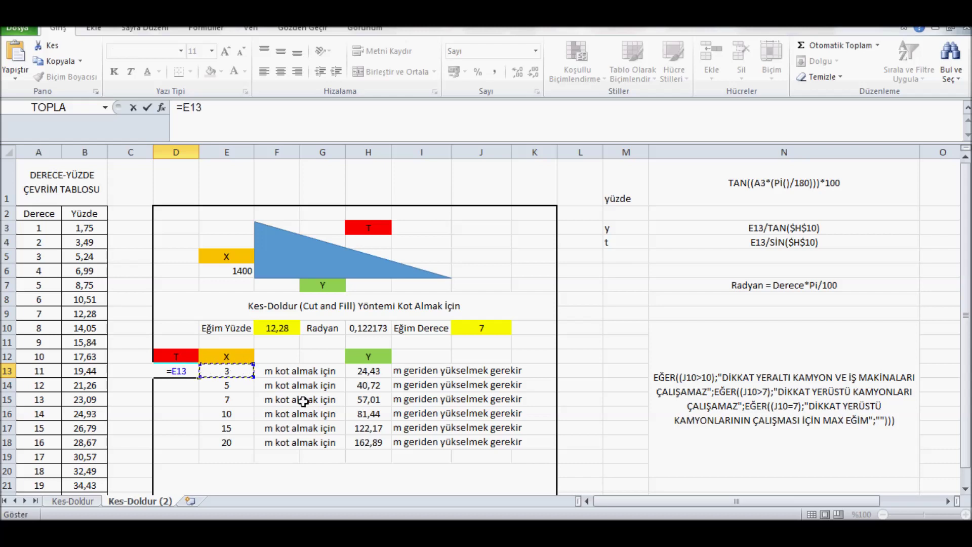
text(sin)
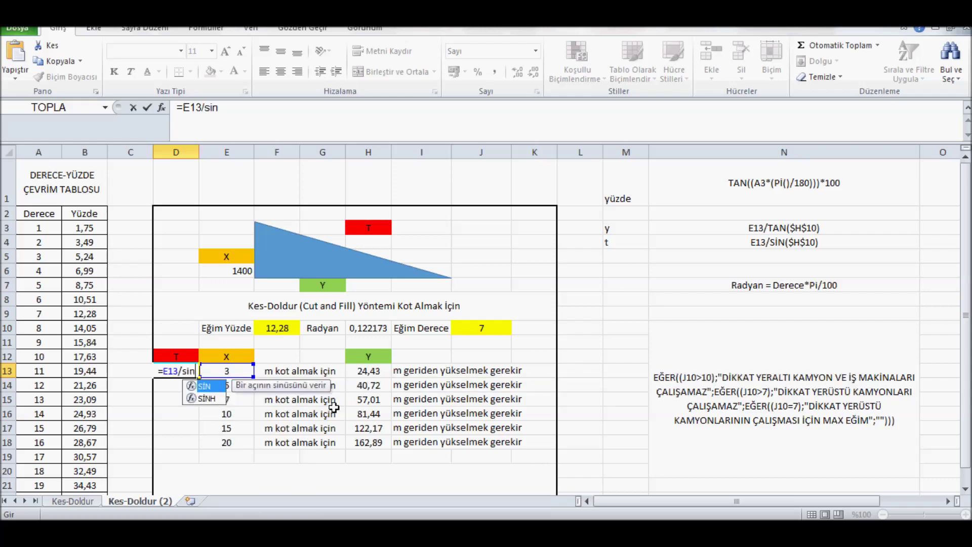
double_click(210, 387)
click(369, 328)
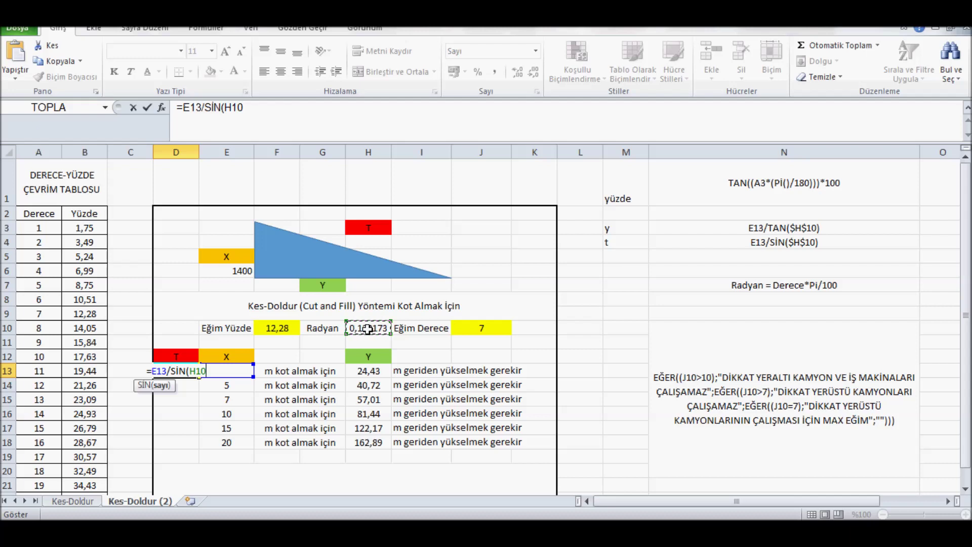
key(F4)
text())
key(Return)
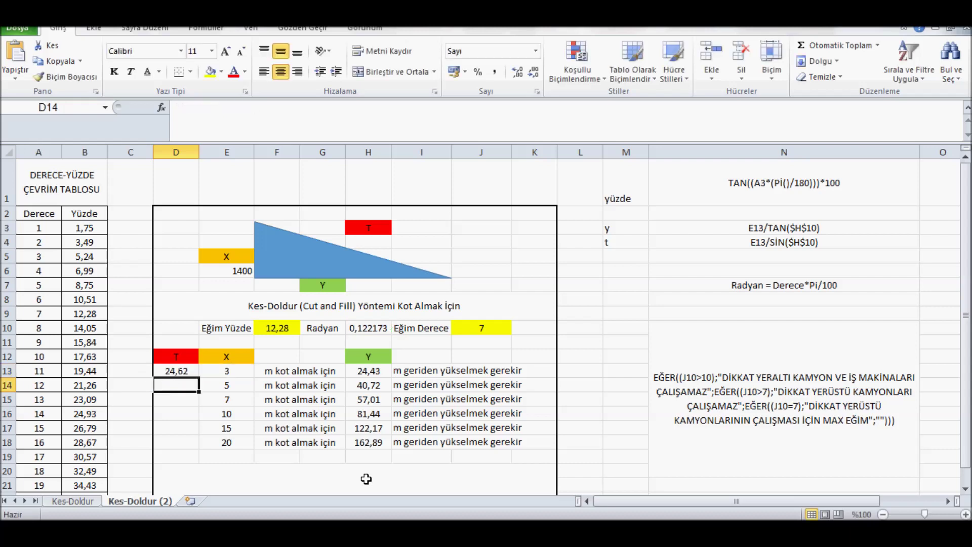
click(175, 372)
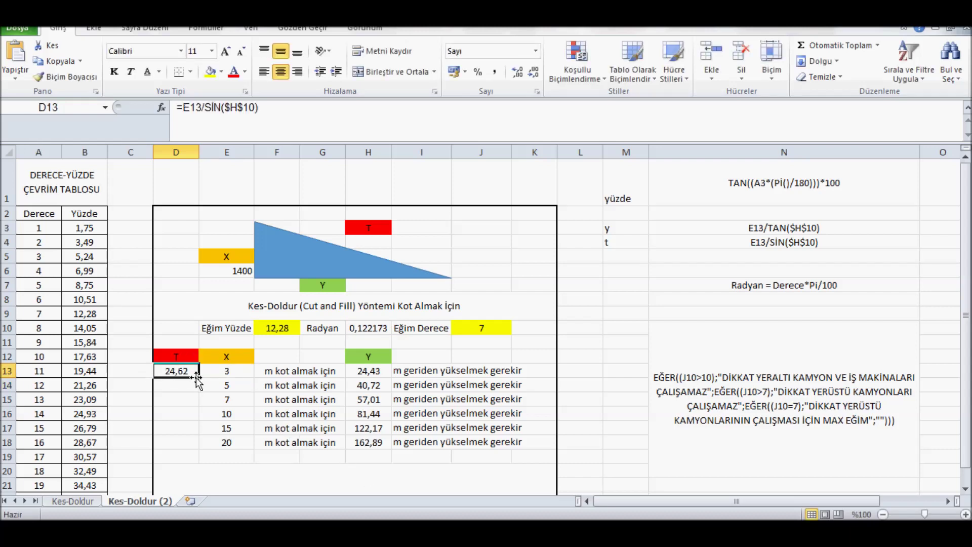
double_click(199, 377)
Examine the empty message cell D20, the Eğim Derece input in J10 and the 10- and 11-degree rows of the conversion table
click(282, 471)
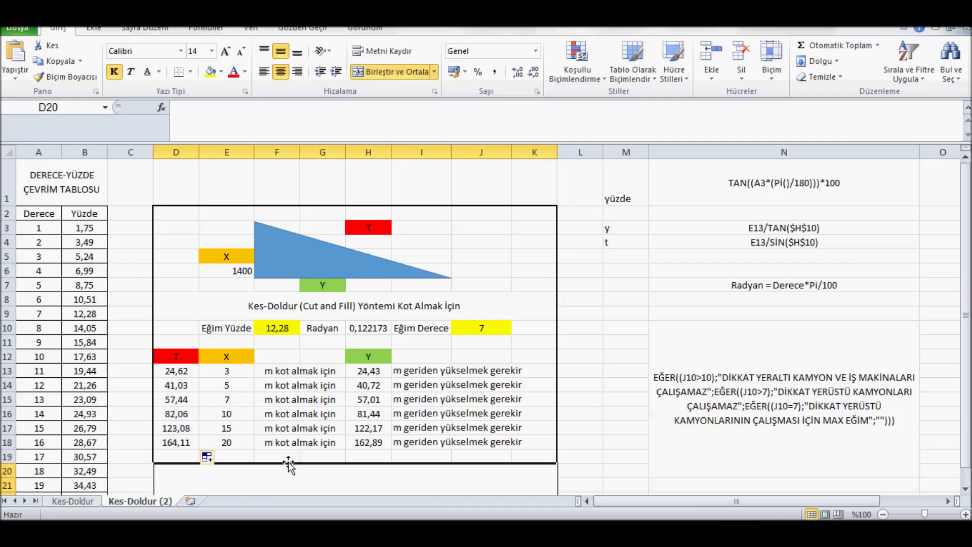
scroll(284, 456, down, 1)
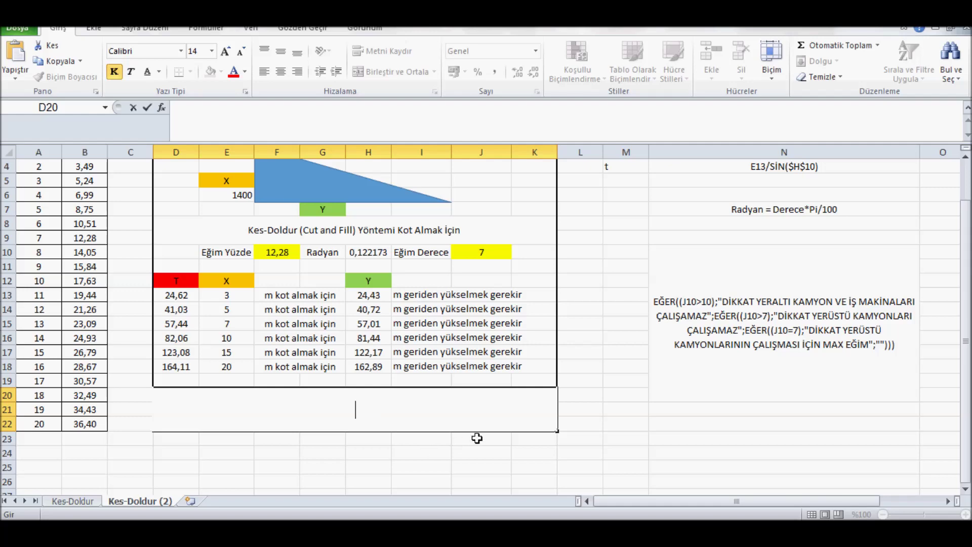
click(469, 452)
scroll(278, 413, up, 1)
scroll(282, 417, down, 1)
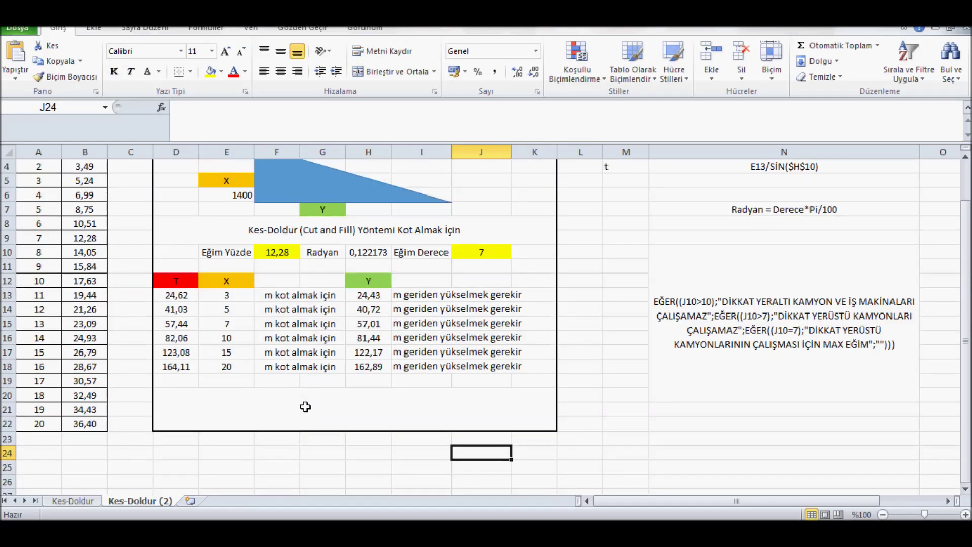
double_click(305, 407)
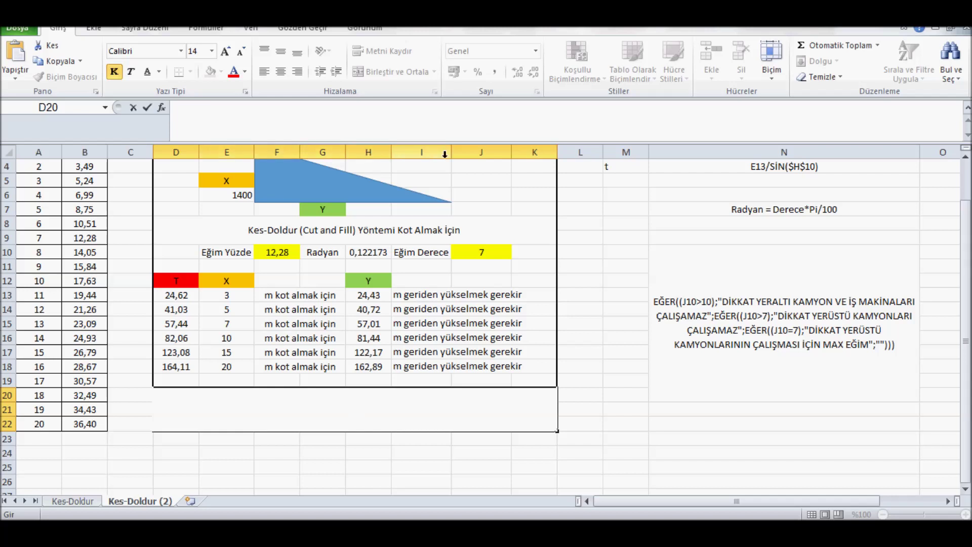
click(496, 152)
click(486, 250)
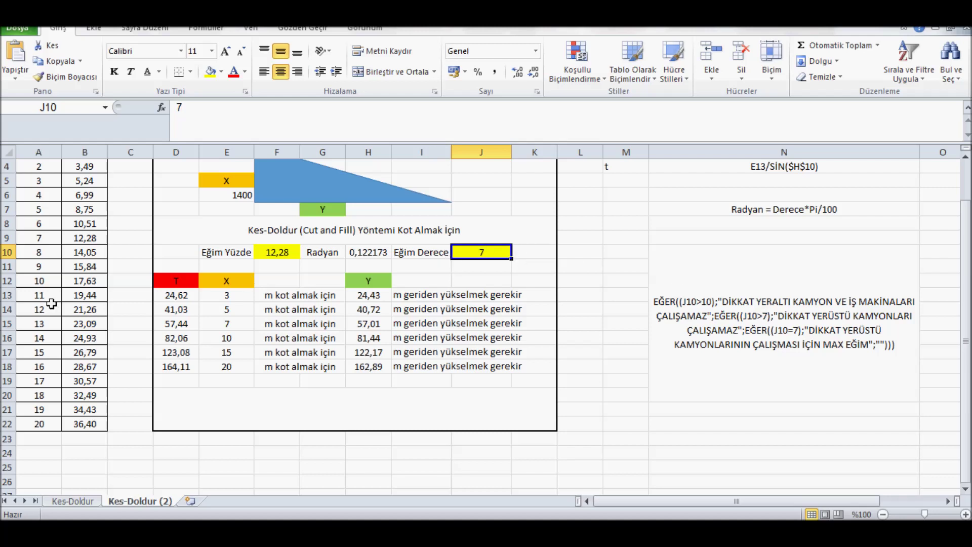
click(38, 282)
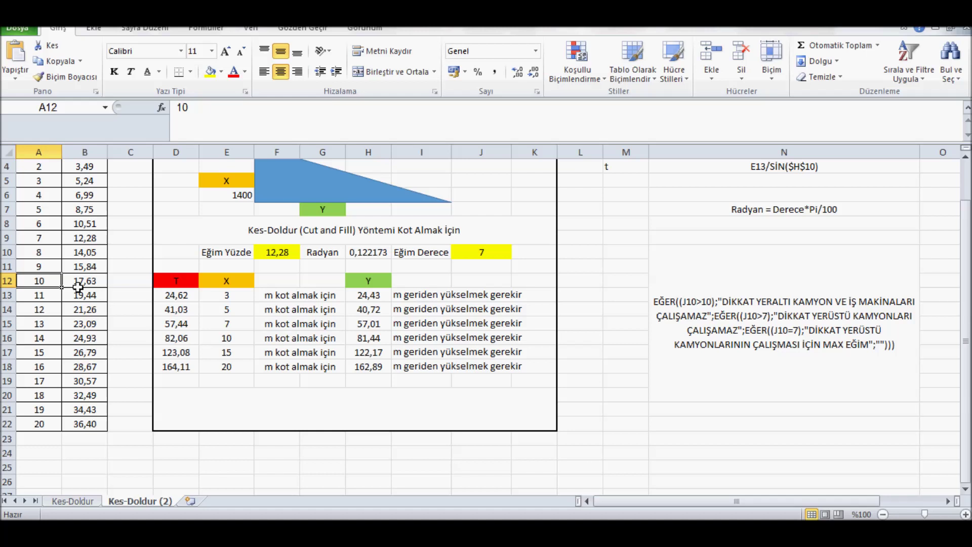
click(46, 296)
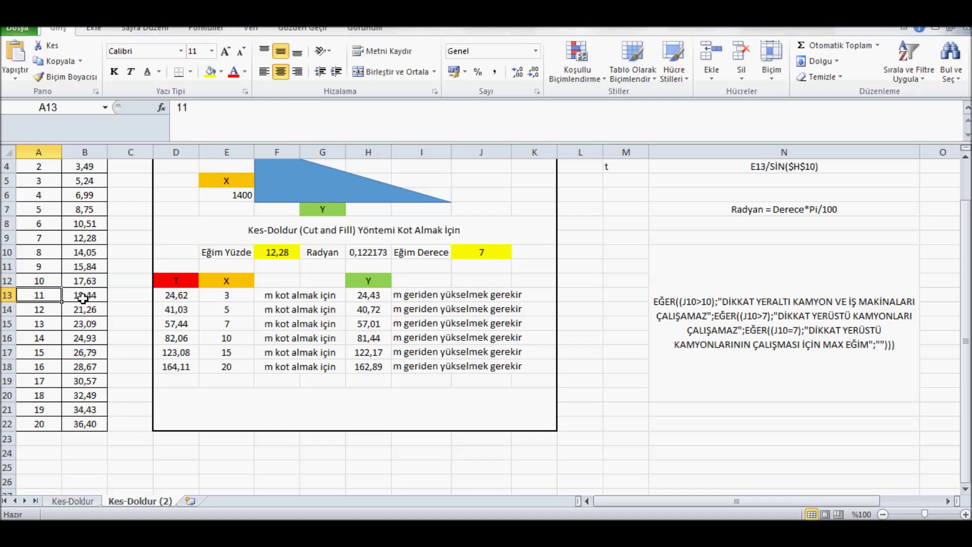
Add "SORUNSUZ EĞİM" as the final else text of the EĞER formula note in N10
click(772, 302)
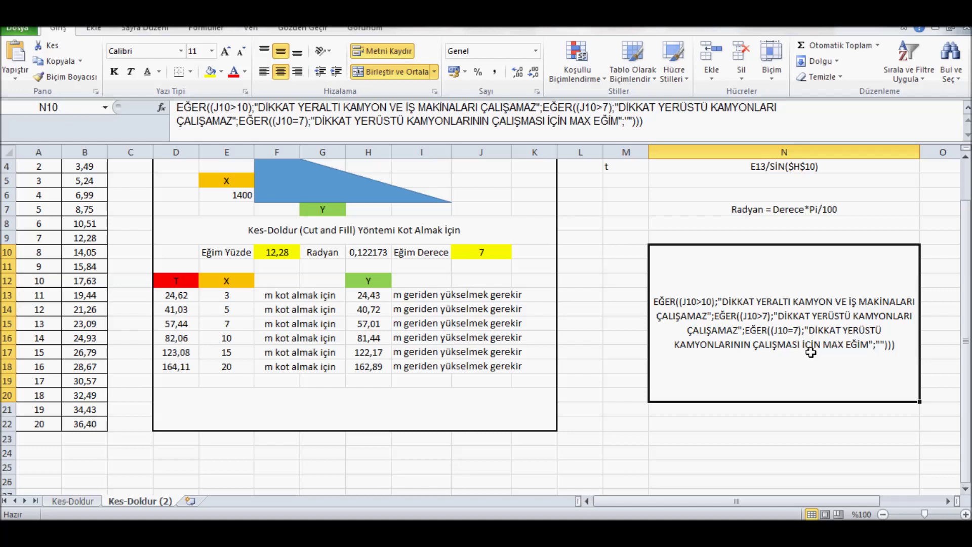
double_click(881, 344)
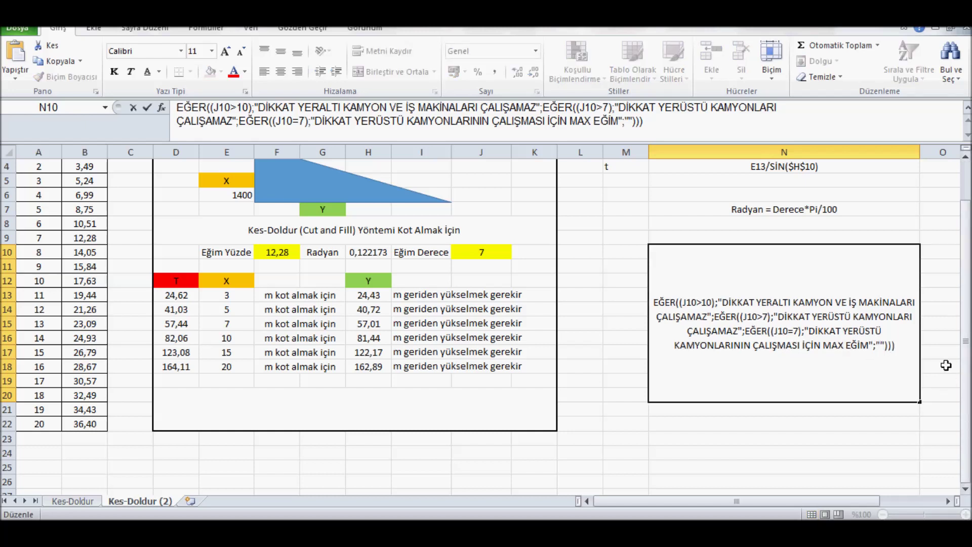
text(sorunsuz)
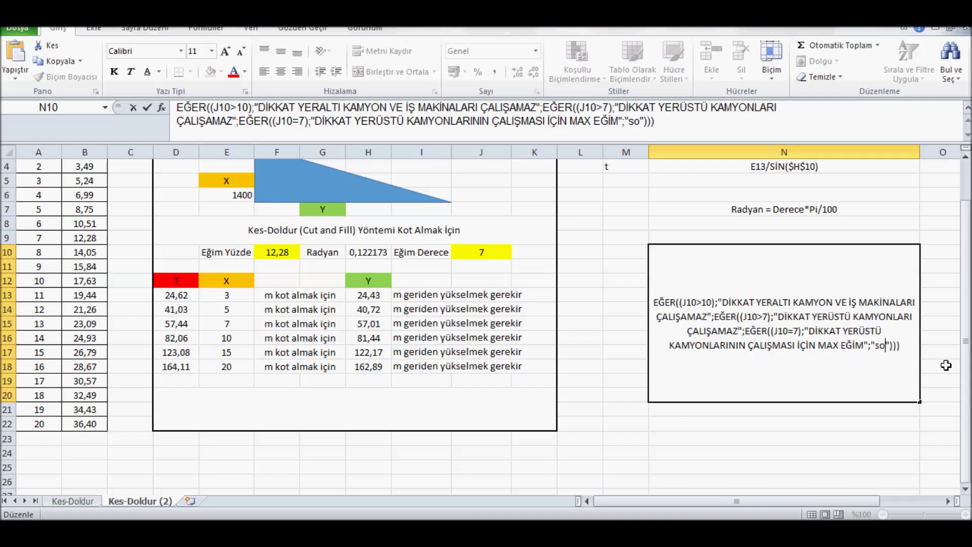
key(BackSpace)
key(BackSpace)
key(BackSpace)
key(BackSpace)
key(BackSpace)
key(BackSpace)
key(BackSpace)
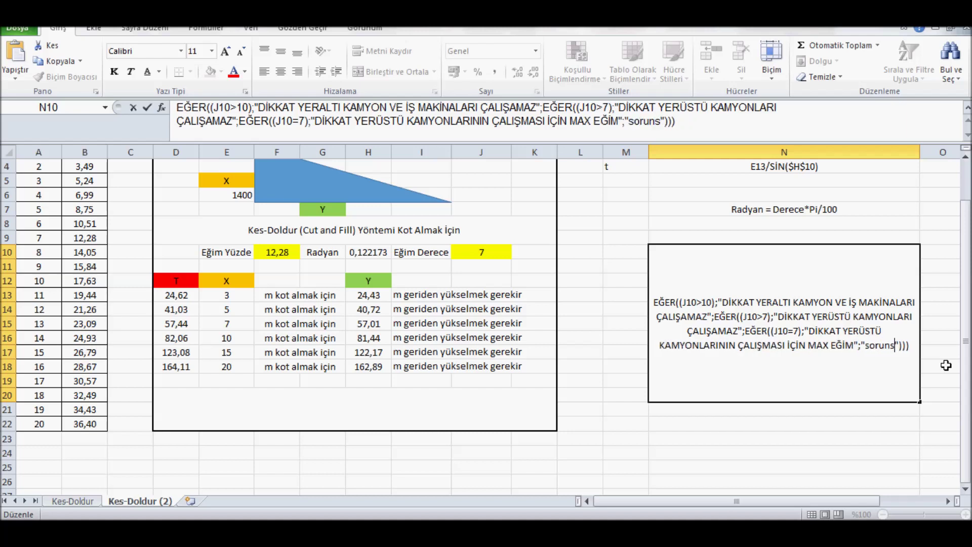
key(BackSpace)
text(SORUNSUZ )
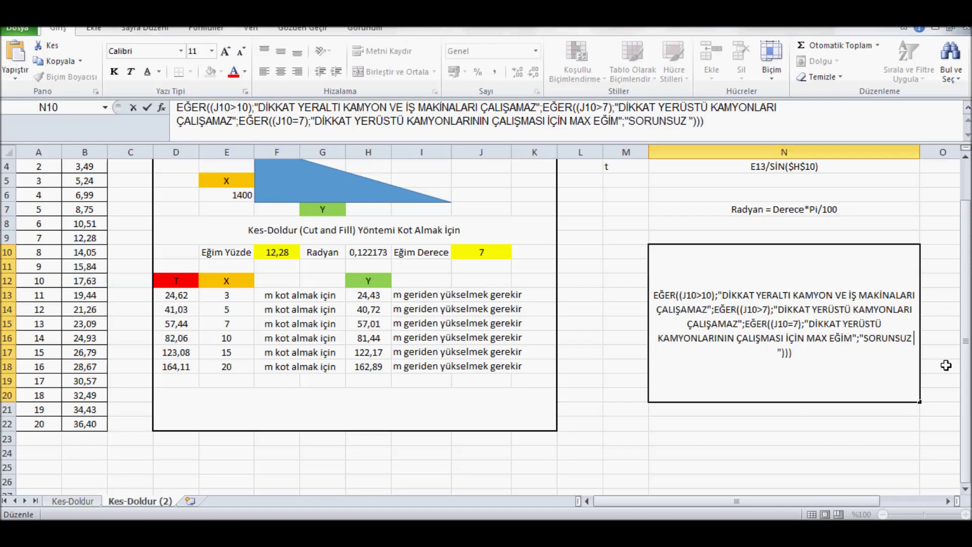
text(EĞİM)
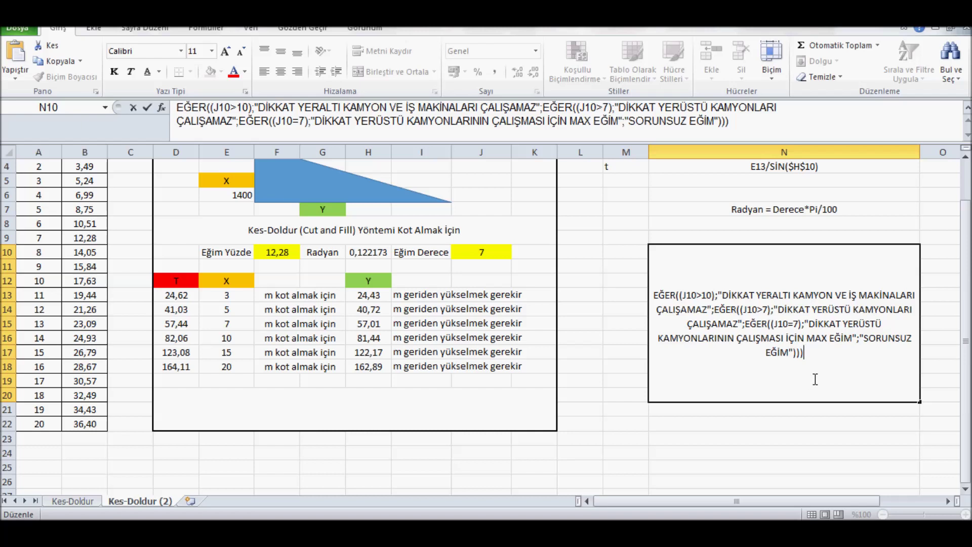
Copy the complete EĞER text from N10 and enter it in the merged cell D20 as a formula preceded by an equals sign
drag(816, 364, 646, 287)
key(ctrl+c)
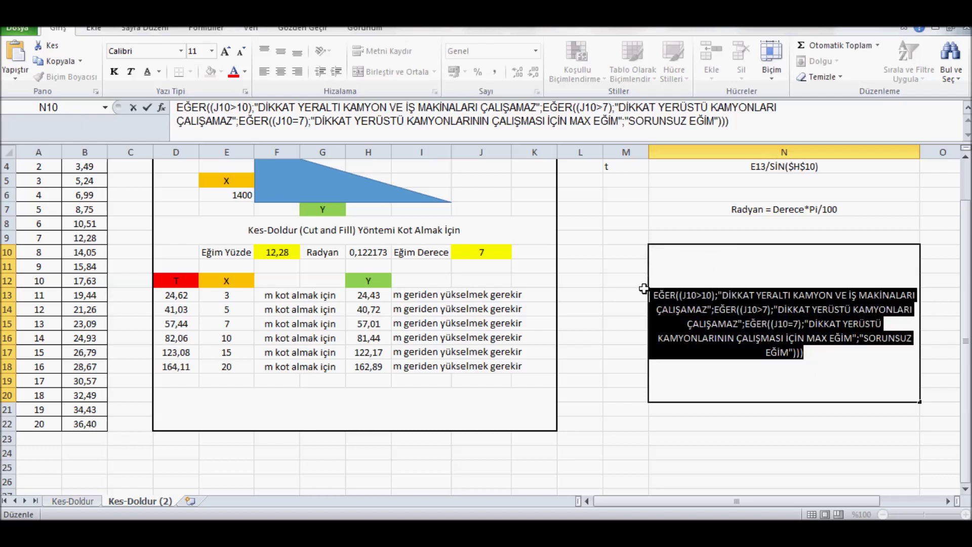
click(400, 405)
text(=)
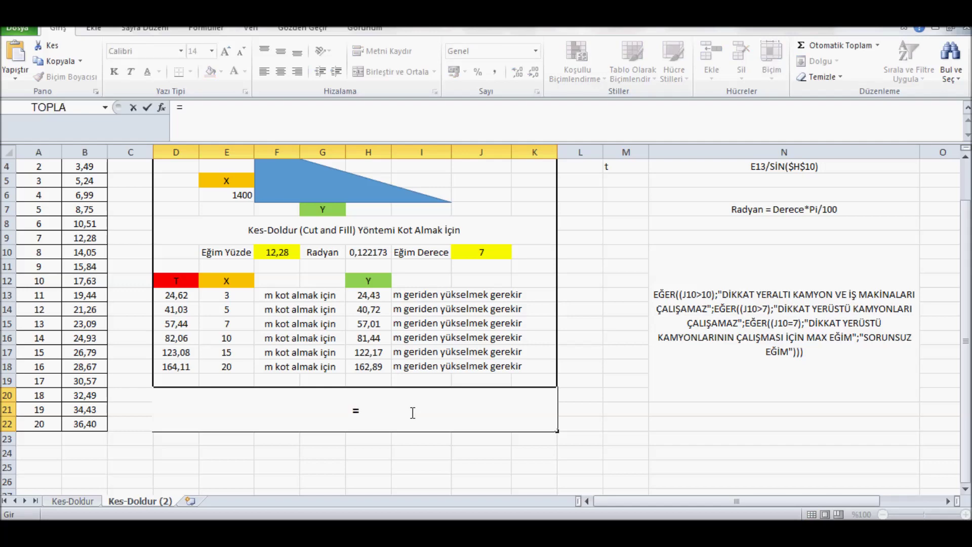
key(ctrl+v)
key(Return)
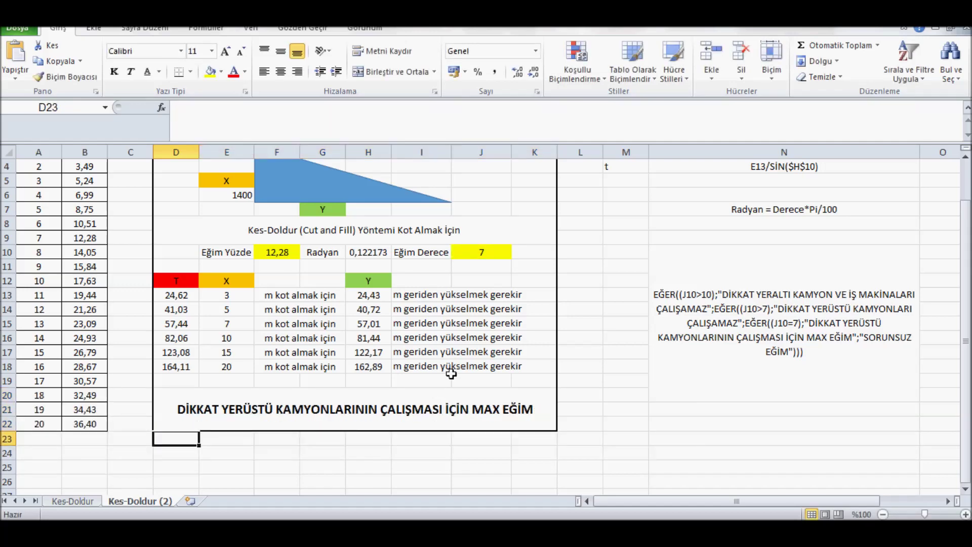
Test the D20 message formula by setting Eğim Derece in J10 to 3, 5 and 7 in turn
click(496, 240)
click(481, 252)
text(3)
key(Return)
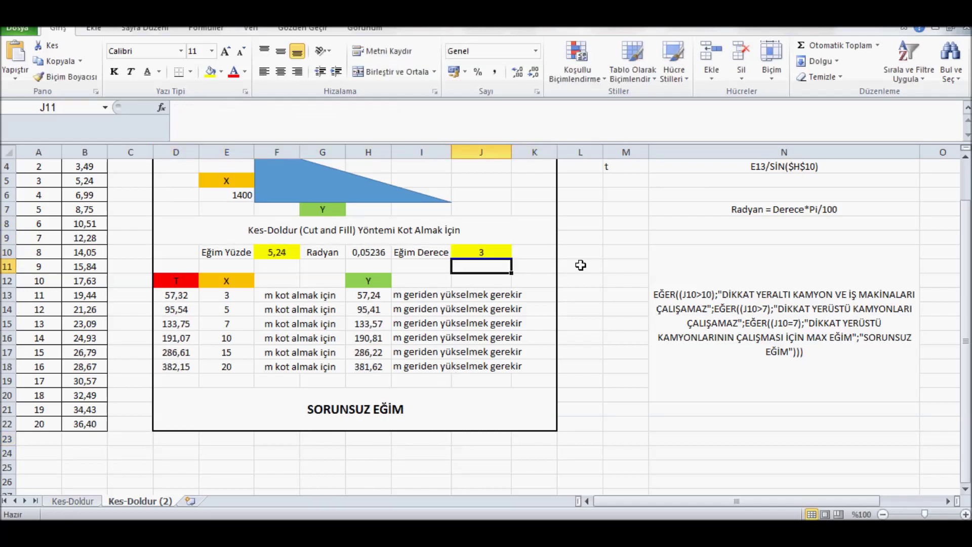
click(481, 250)
text(5)
key(Return)
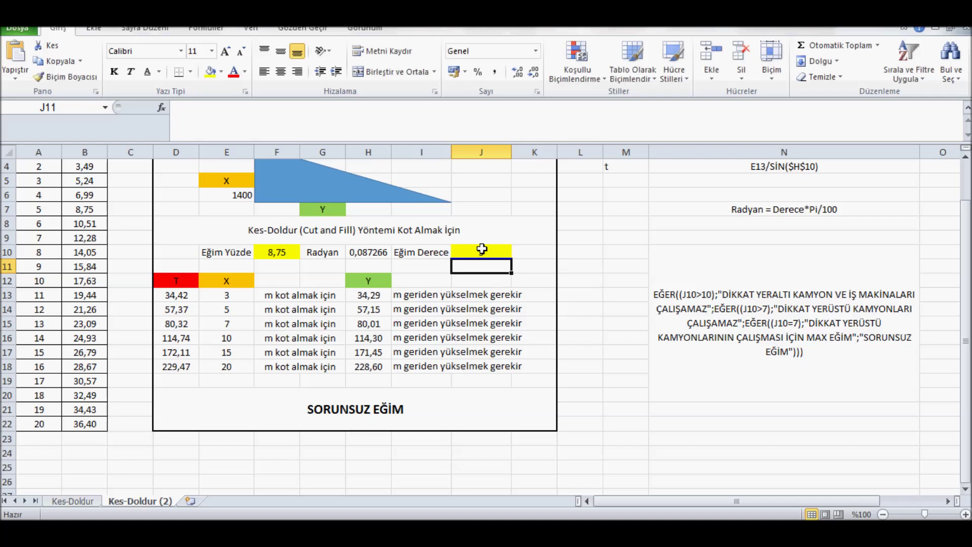
click(482, 250)
text(7)
key(Return)
text(,)
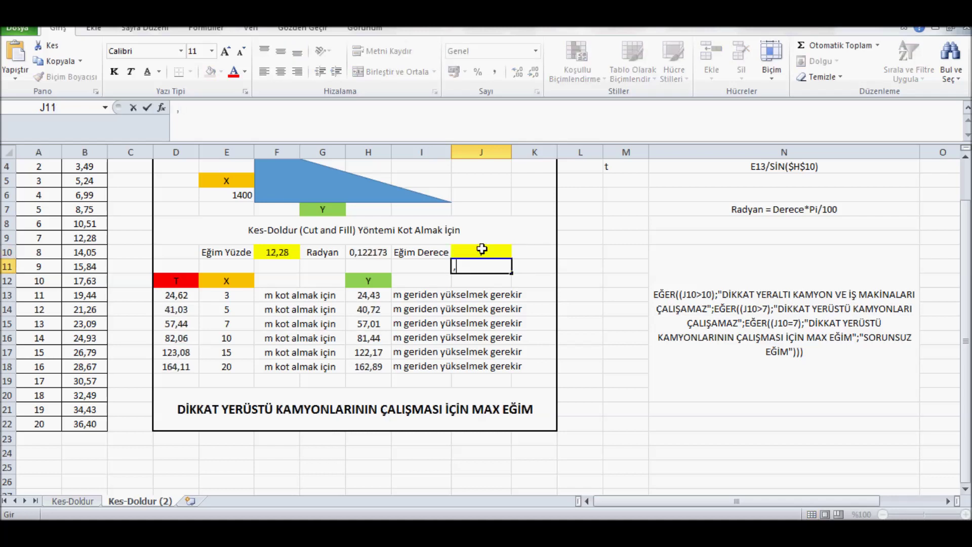
click(472, 271)
key(BackSpace)
Set Eğim Derece in J10 to 8 to test the message for slopes above 7 degrees
click(503, 250)
text(8)
key(Return)
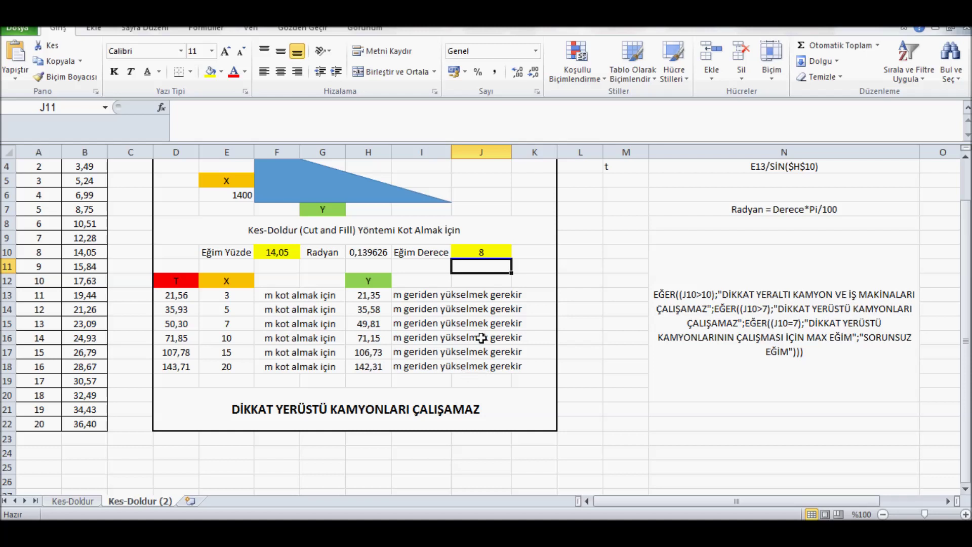
click(484, 251)
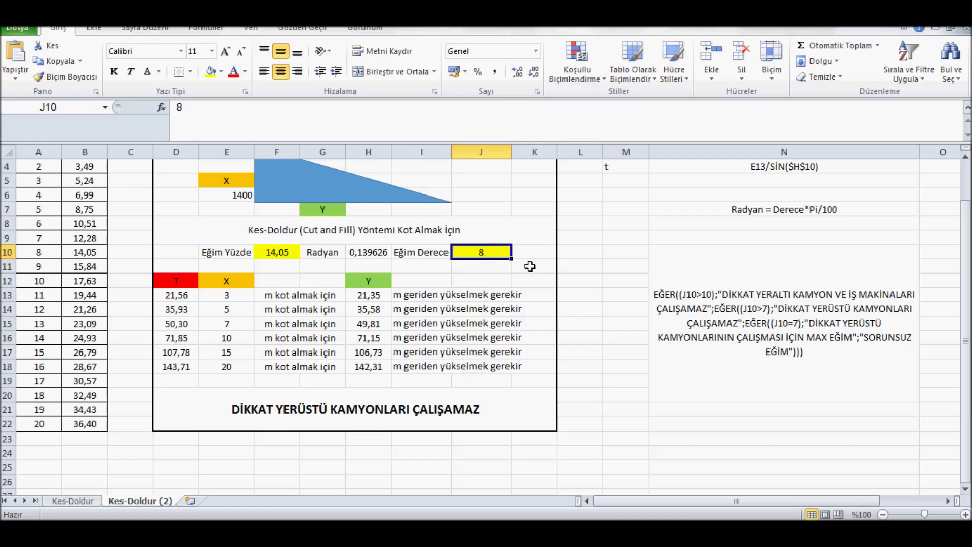
Test the slope message with Eğim Derece in J10 set to 11, and view the original Kes-Doldur sheet for comparison
text(11)
key(Return)
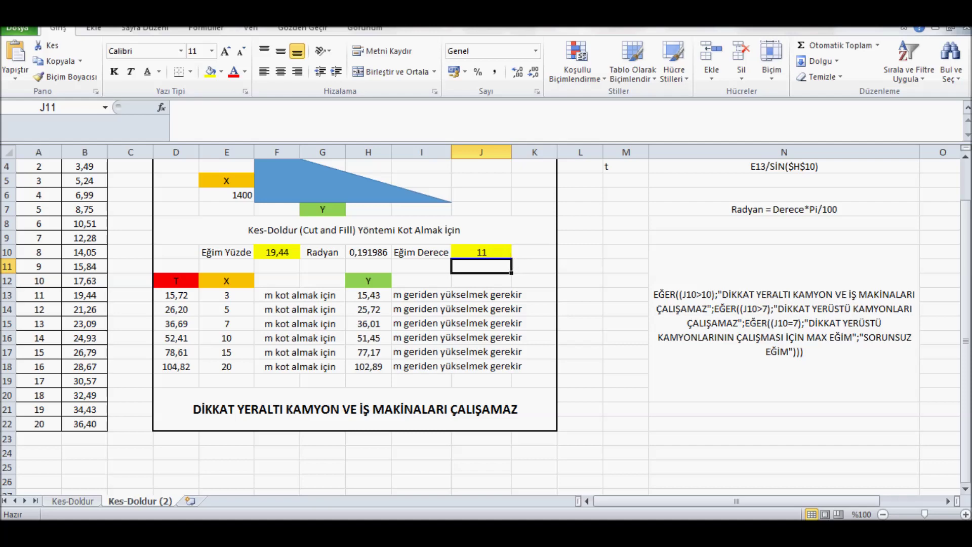
click(87, 501)
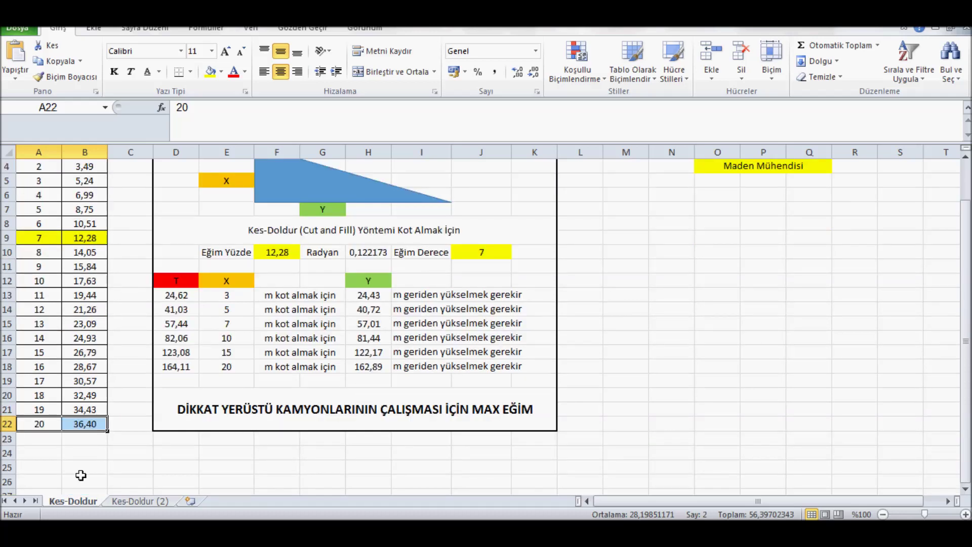
On Kes-Doldur (2), create an equal-to conditional formatting rule for the Derece values A3:A22 that compares them with $J$10
click(149, 502)
scroll(91, 310, up, 1)
drag(34, 229, 34, 452)
click(569, 80)
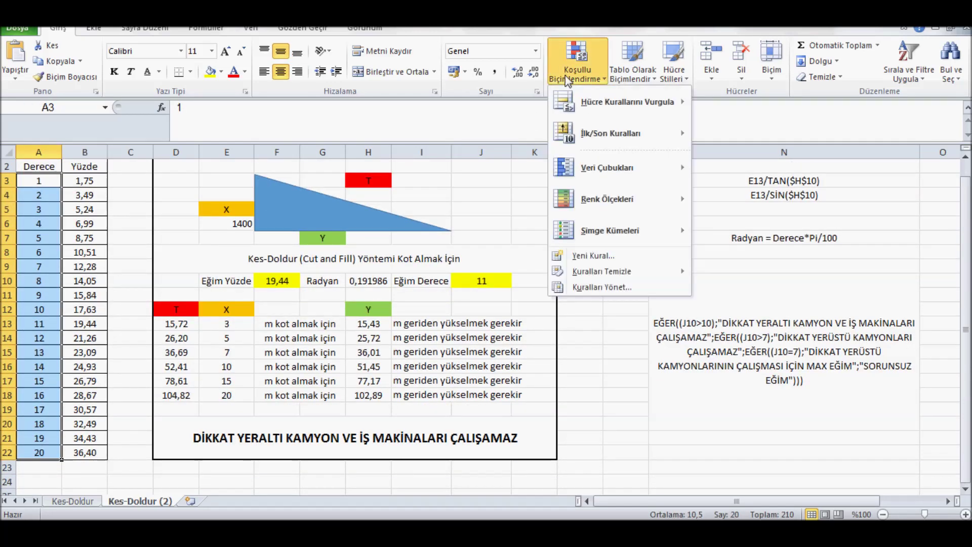
mouse_move(651, 104)
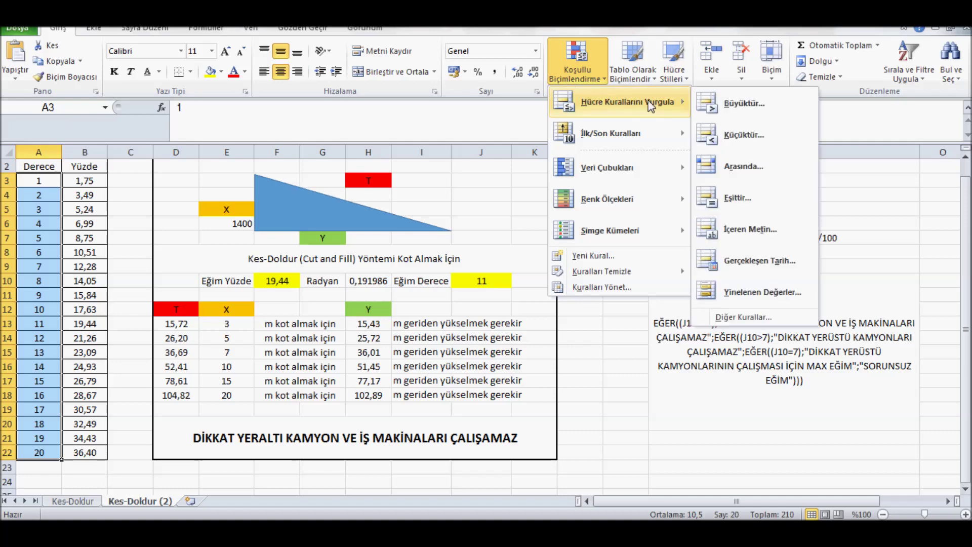
click(734, 199)
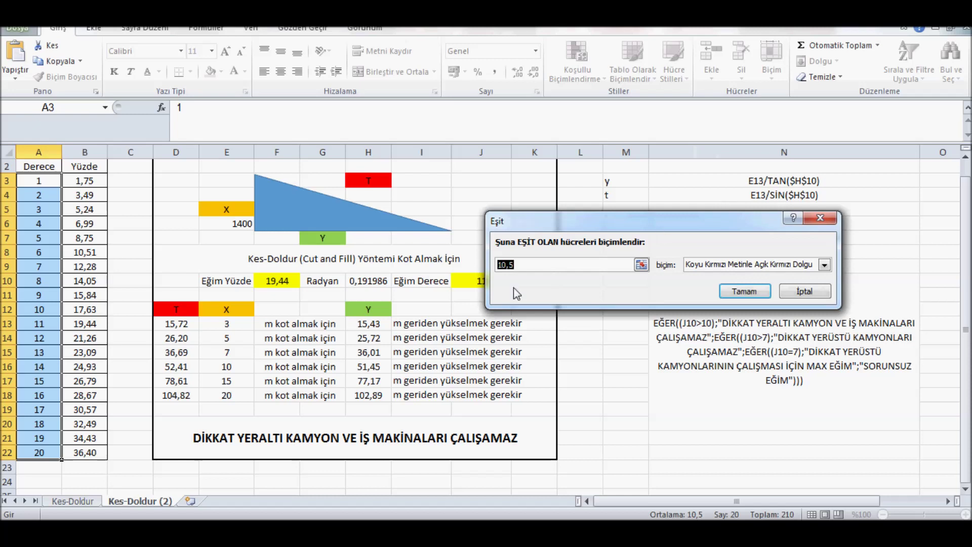
click(471, 280)
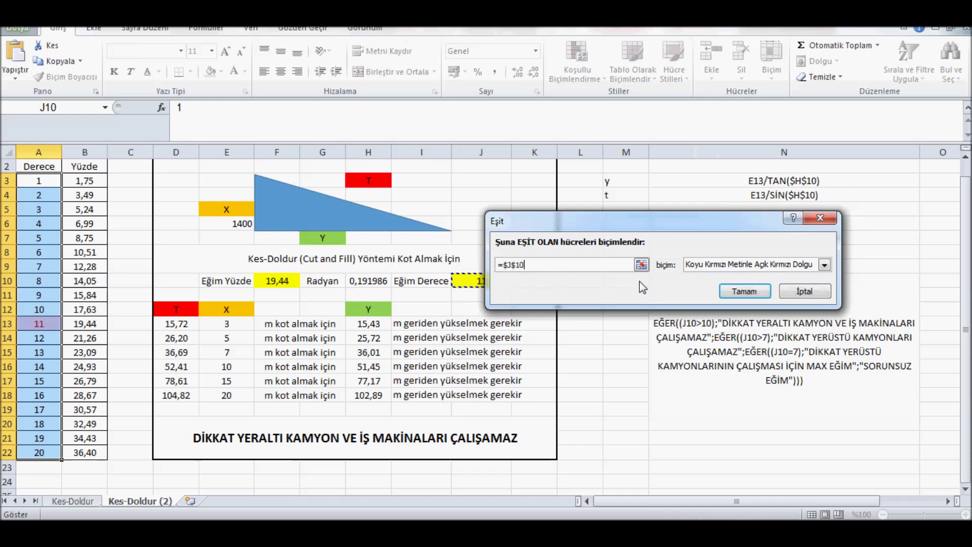
Give the Derece highlighting rule a custom format with yellow fill and apply it
click(825, 264)
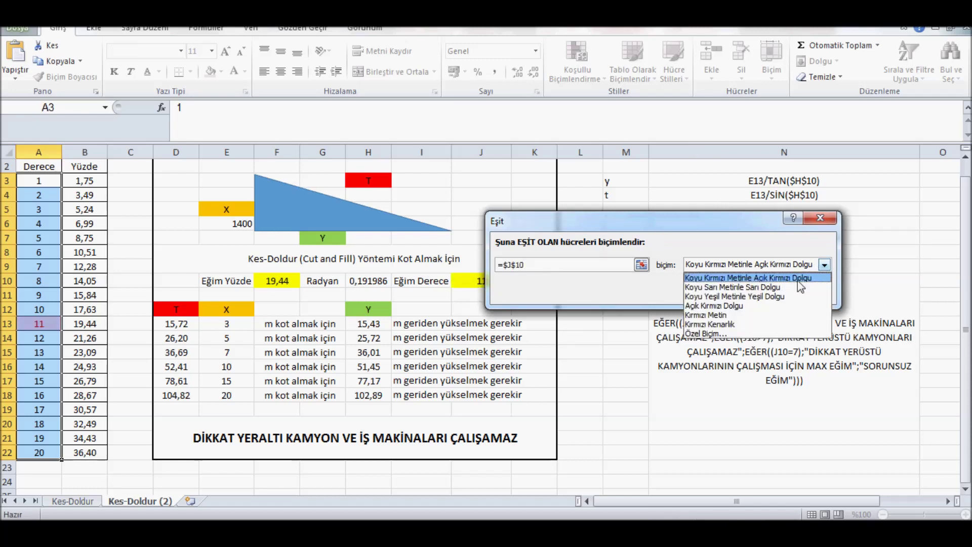
click(714, 334)
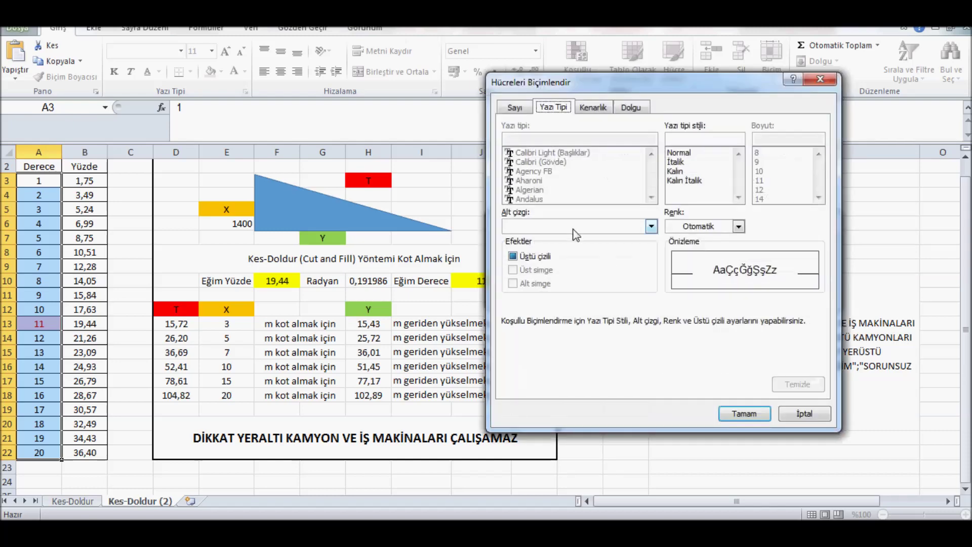
click(645, 108)
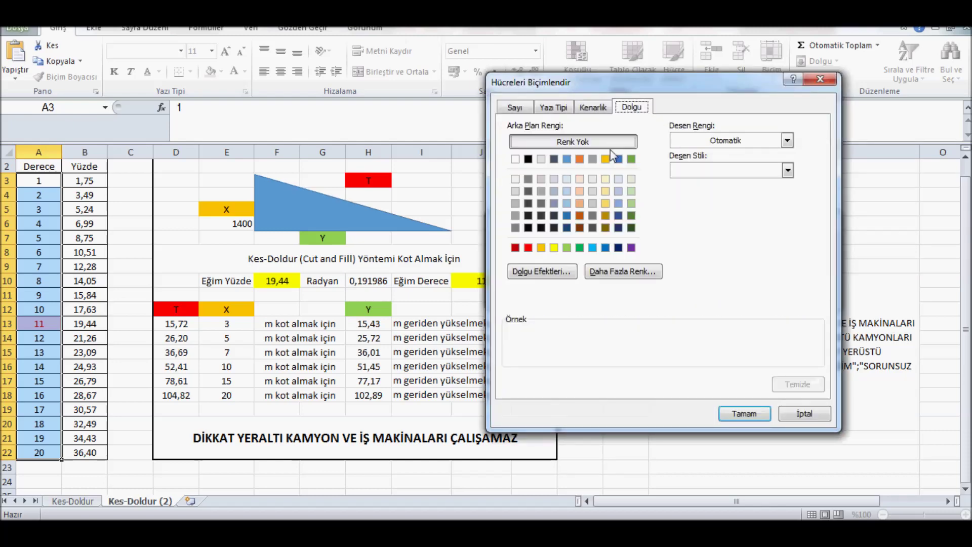
click(554, 248)
click(743, 414)
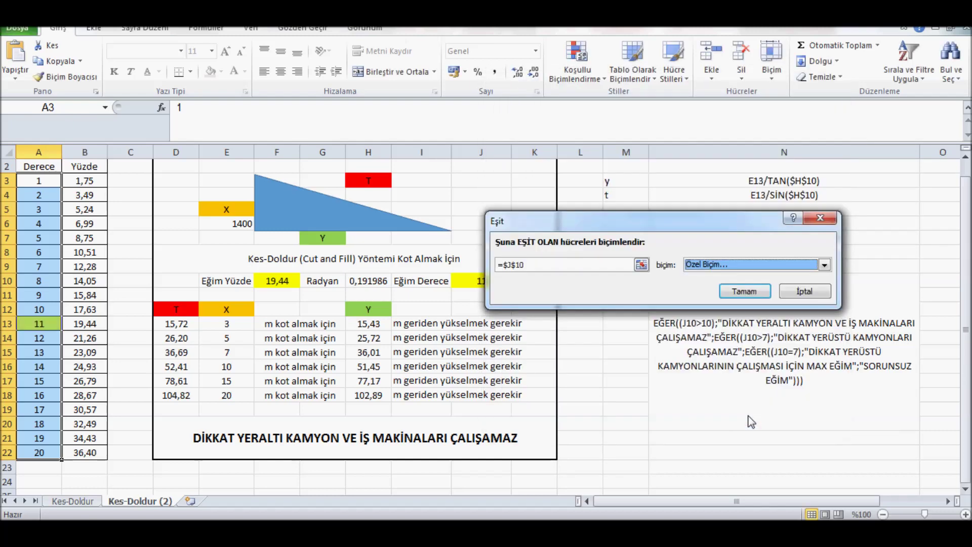
click(743, 293)
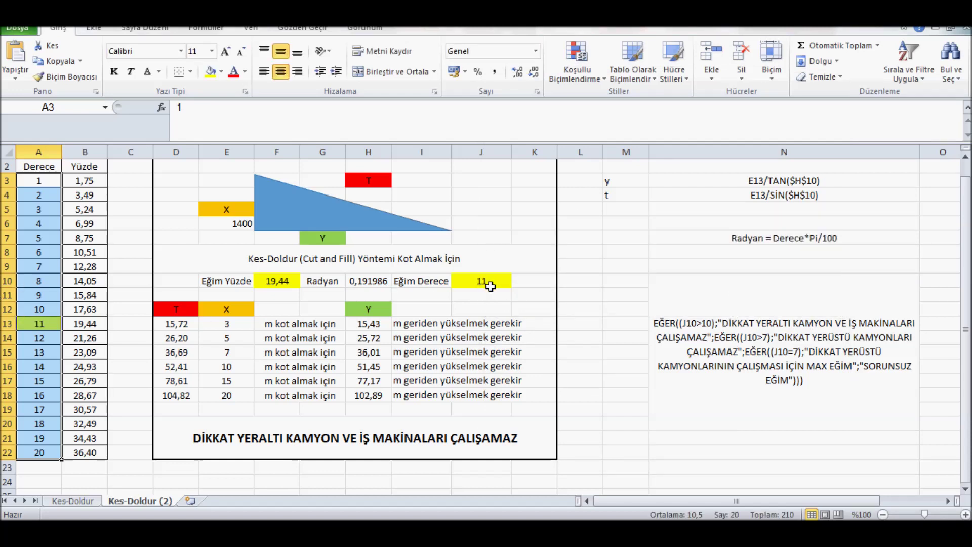
Test the Derece column highlighting by setting Eğim Derece in J10 to 7 and 5 in turn
click(471, 286)
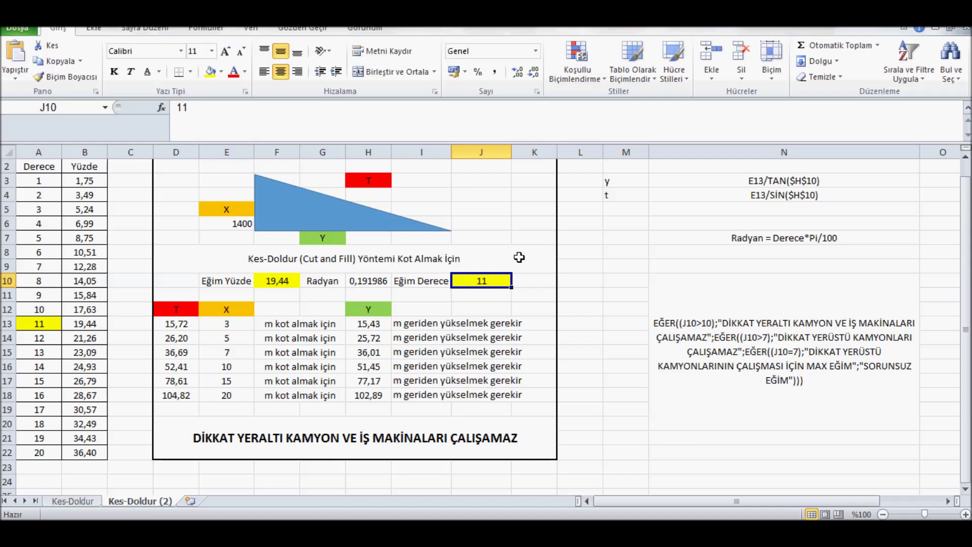
text(7)
key(Return)
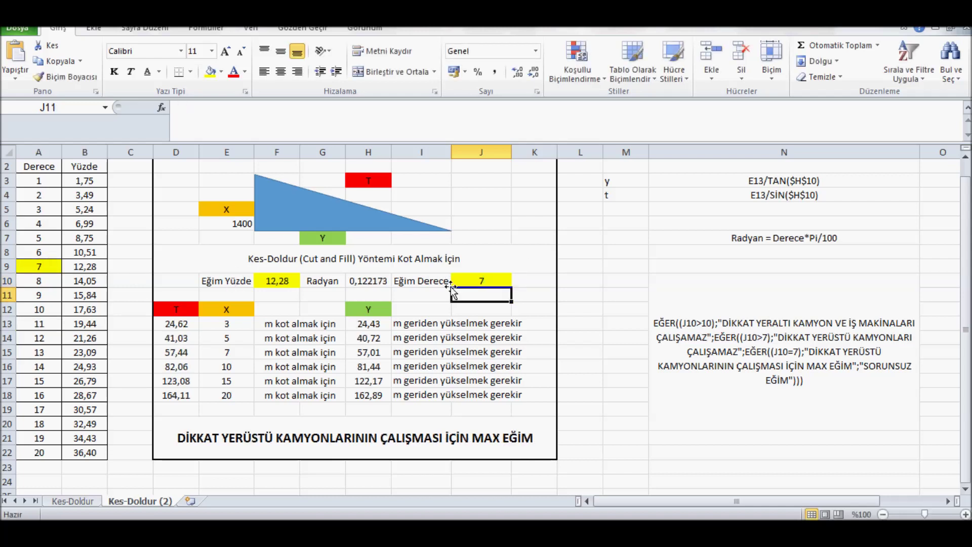
click(494, 282)
text(5)
key(Return)
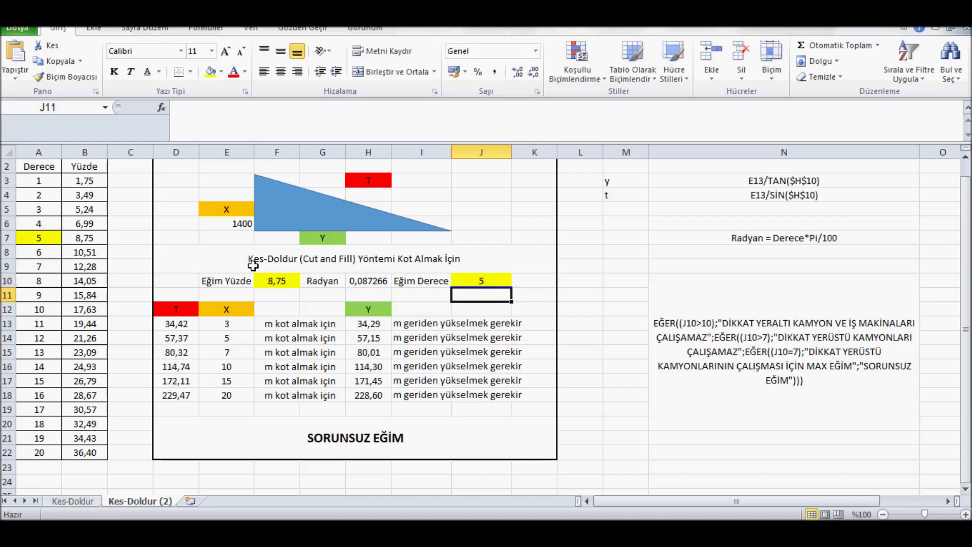
Create an equal-to conditional formatting rule for the Yüzde values B3:B22 that compares them with Eğim Yüzde in $F$10
drag(85, 182, 85, 448)
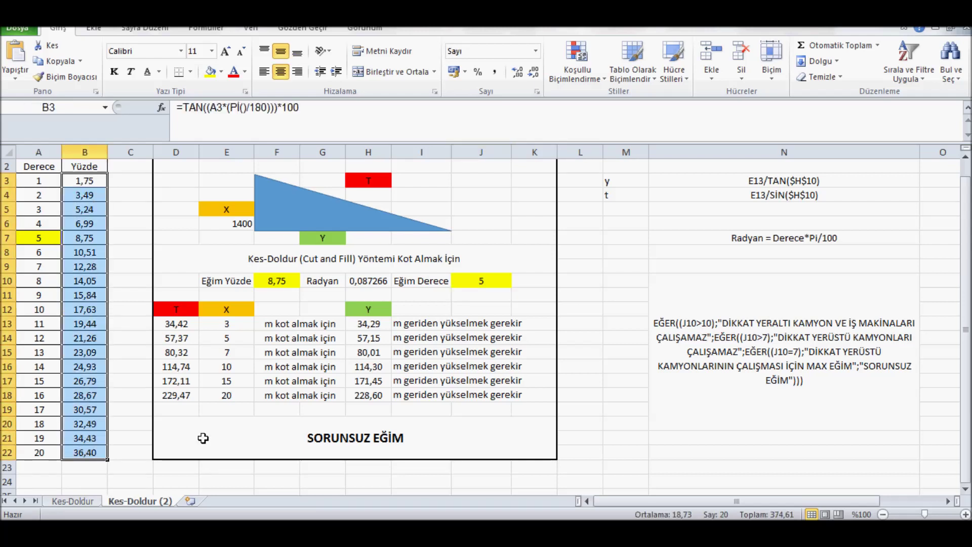
click(585, 83)
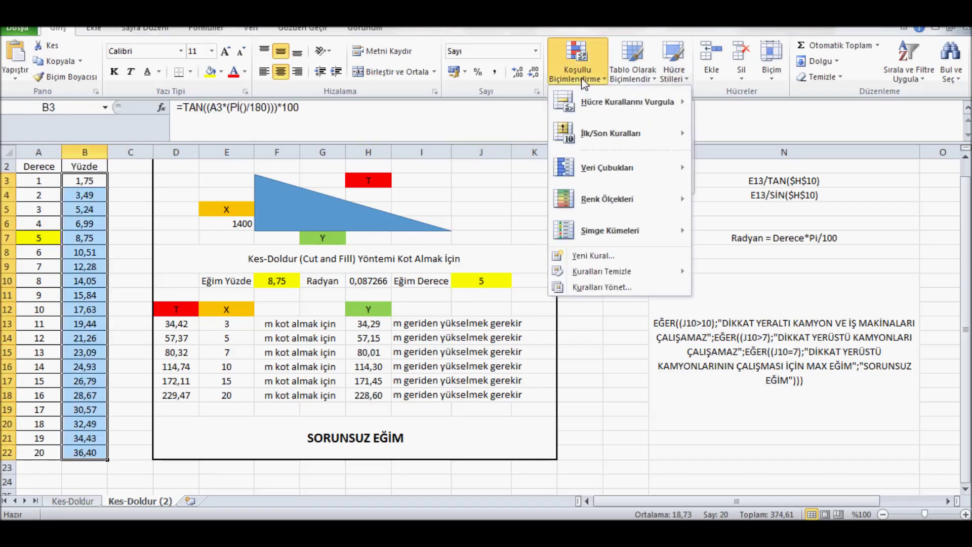
mouse_move(591, 104)
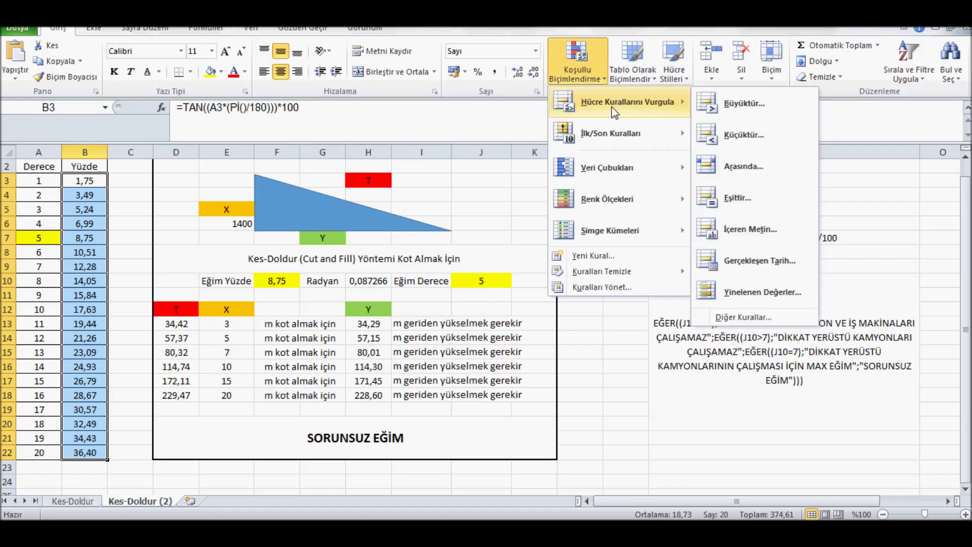
click(723, 202)
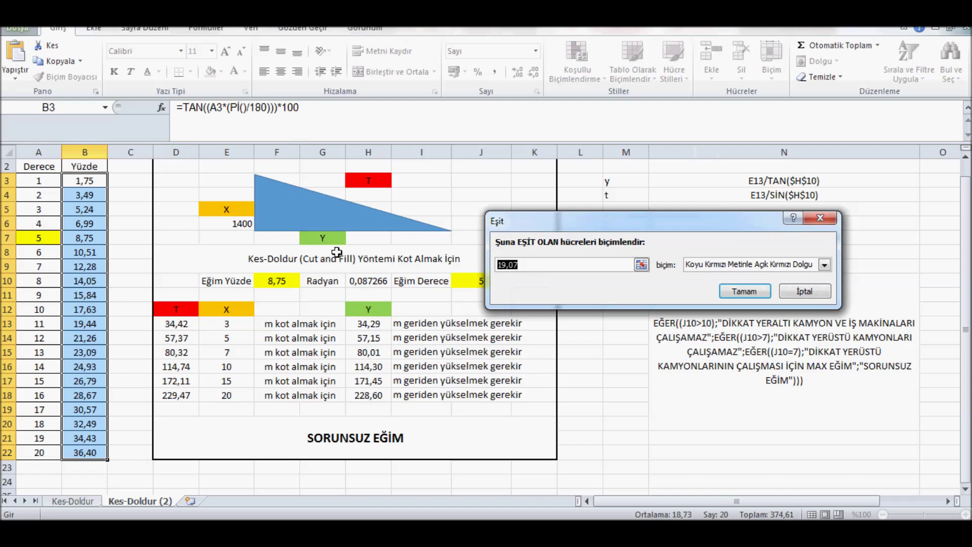
click(286, 285)
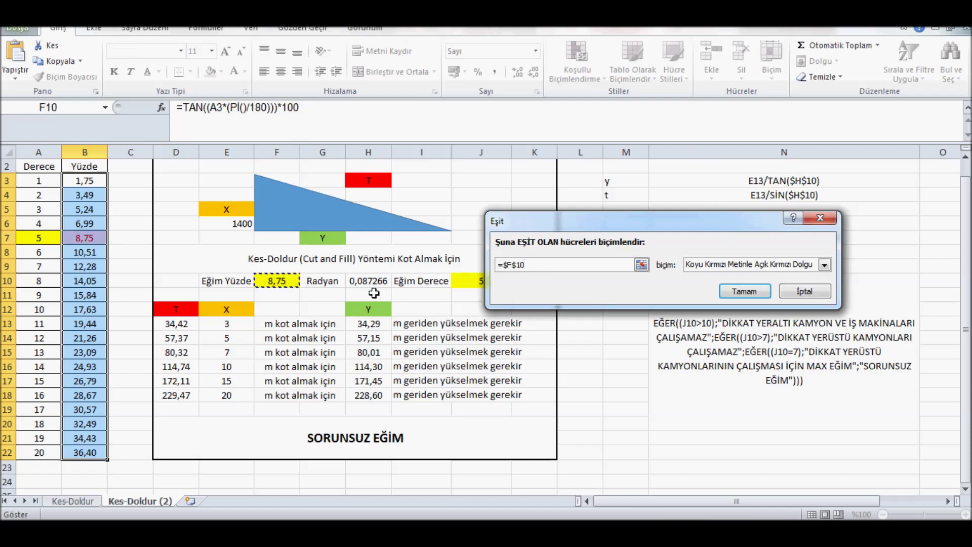
Give the Yüzde highlighting rule a custom format with yellow fill, apply it and check cell B7
click(825, 264)
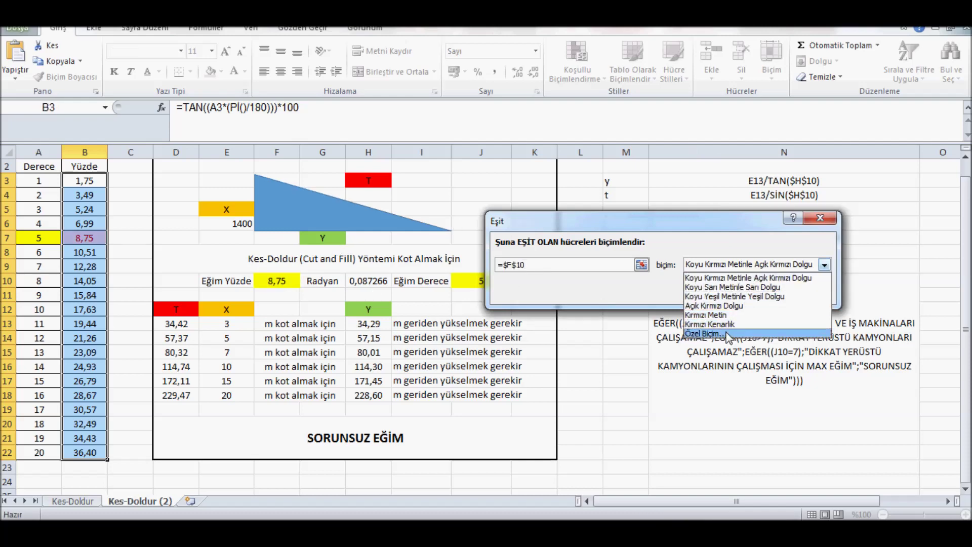
click(708, 333)
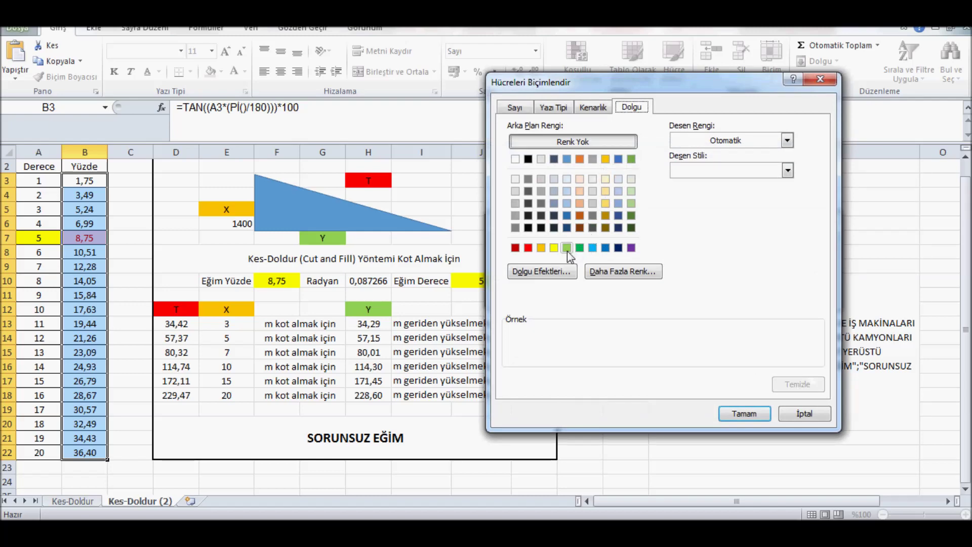
click(555, 248)
click(732, 415)
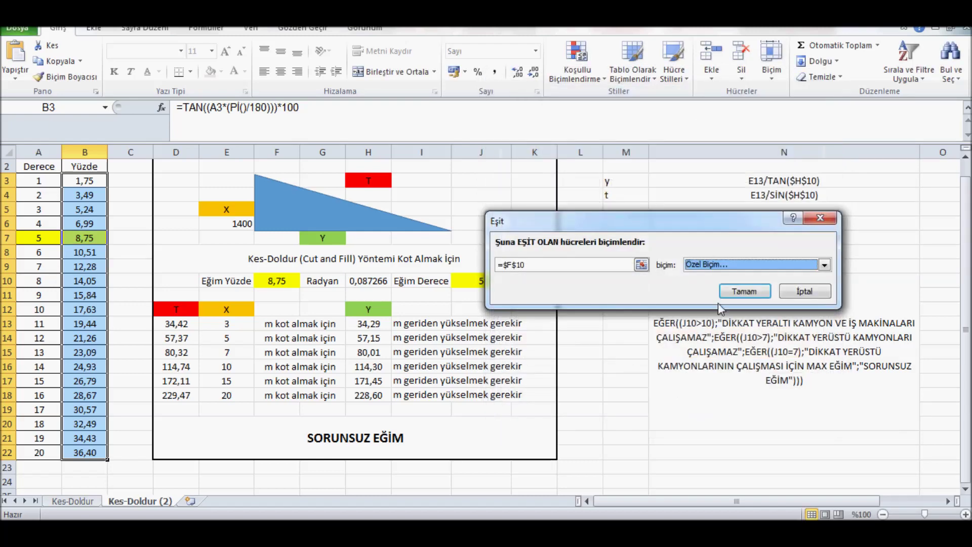
click(737, 292)
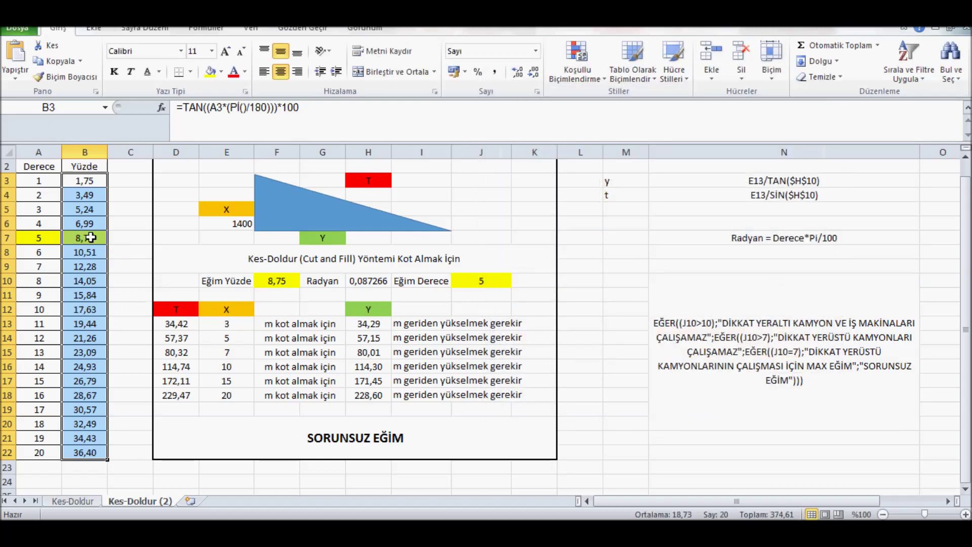
click(89, 237)
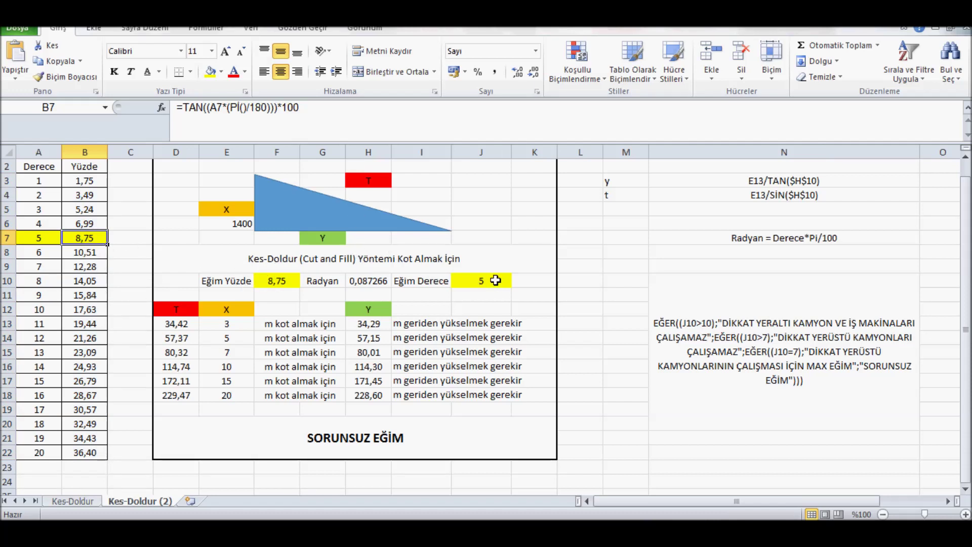
Test the highlighting of both table columns by setting Eğim Derece in J10 to 3 and 9 in turn
click(495, 280)
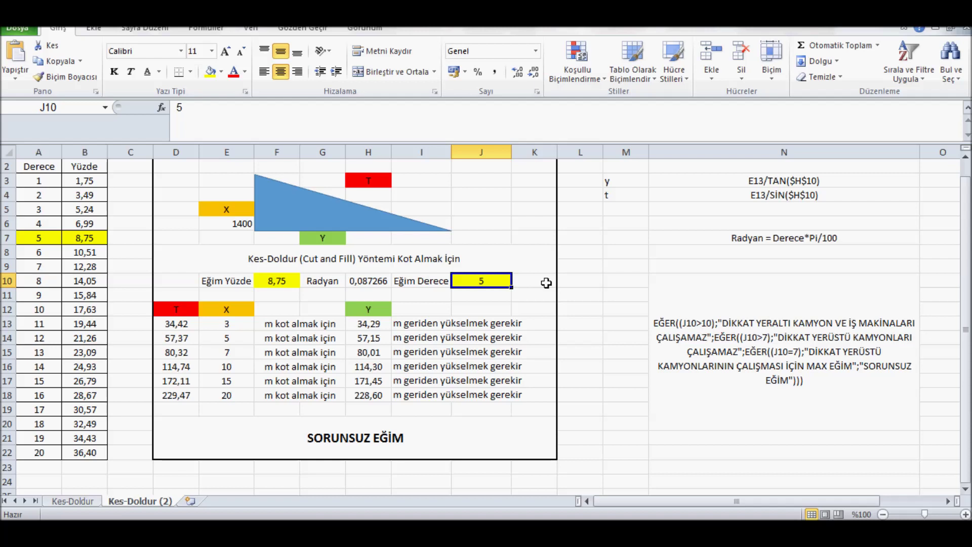
text(3)
key(Return)
drag(49, 209, 91, 219)
click(483, 280)
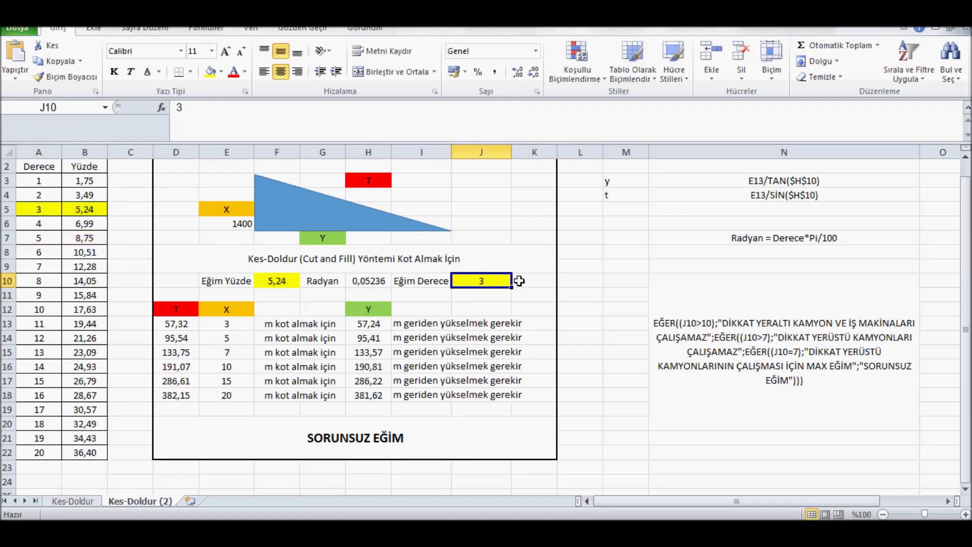
text(9)
key(Return)
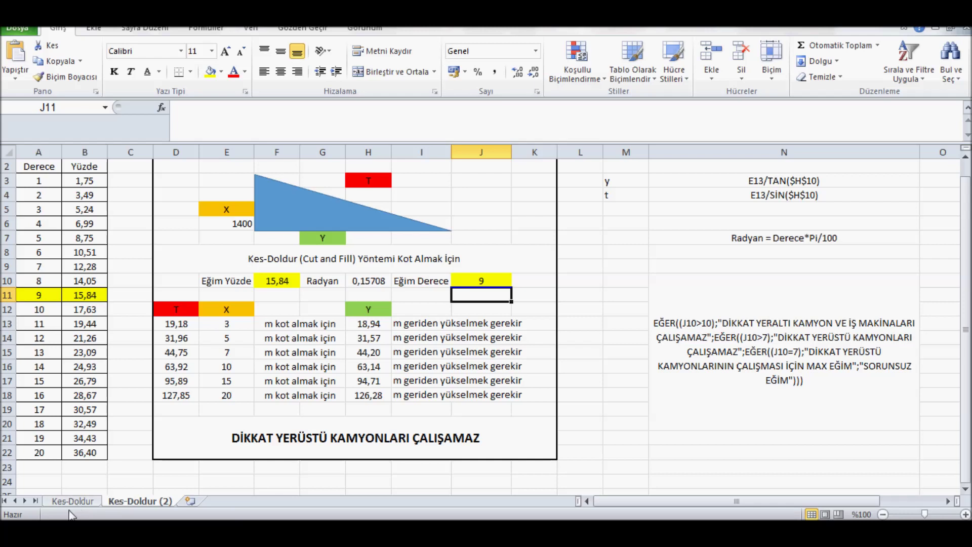
Switch to the original Kes-Doldur sheet and view its conversion table and slope diagram from the first row
click(81, 503)
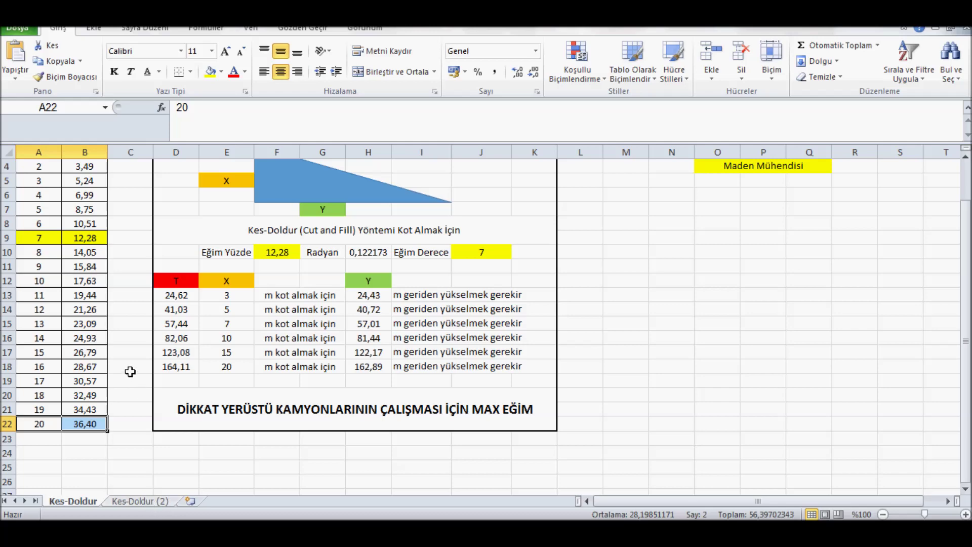
scroll(132, 371, up, 1)
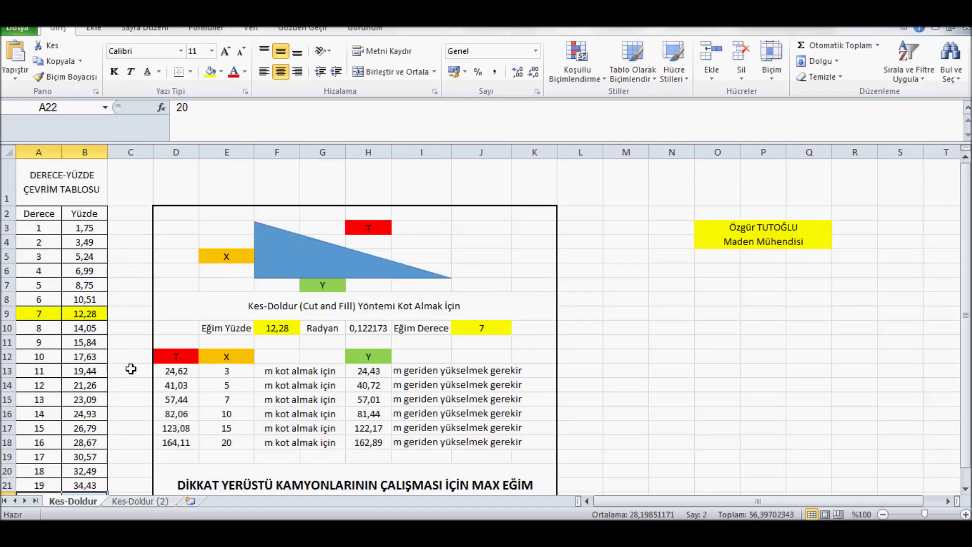